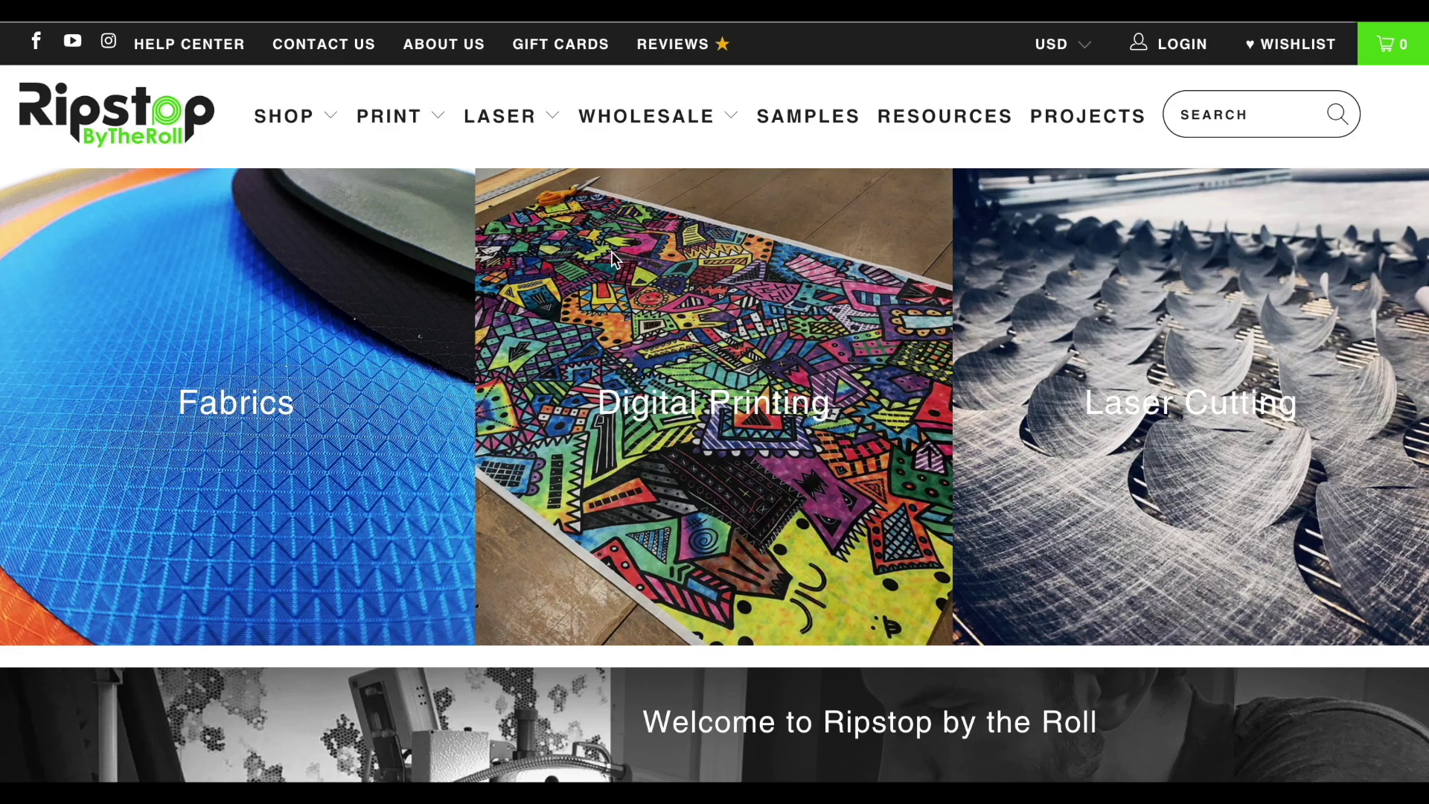
Open the Custom Design Tool from the PRINT menu
{"action": "mouse_move", "coordinate": [393, 122]}
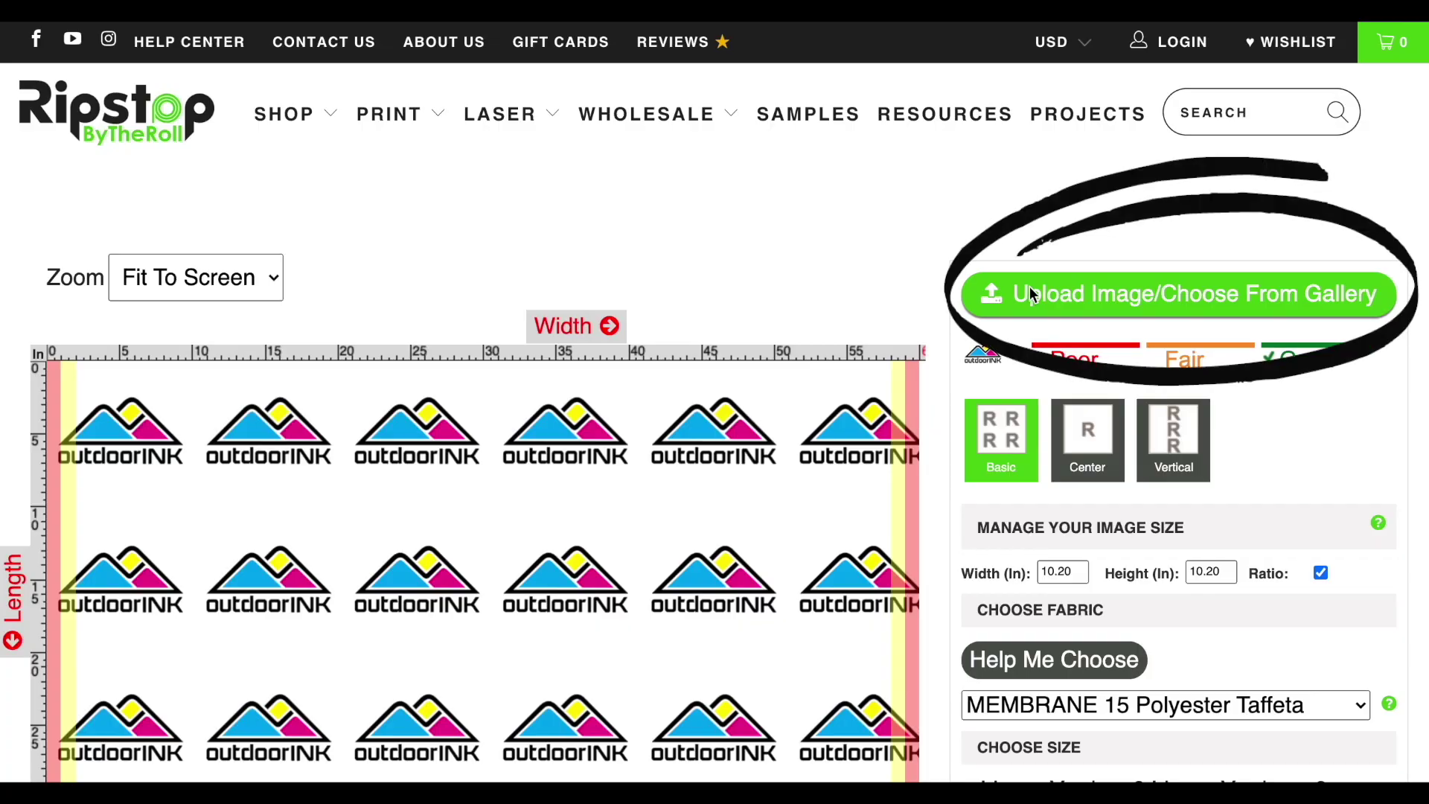
Upload a screenshot photo and apply it to the fabric in place of the logo
{"action": "left_click", "coordinate": [1198, 296]}
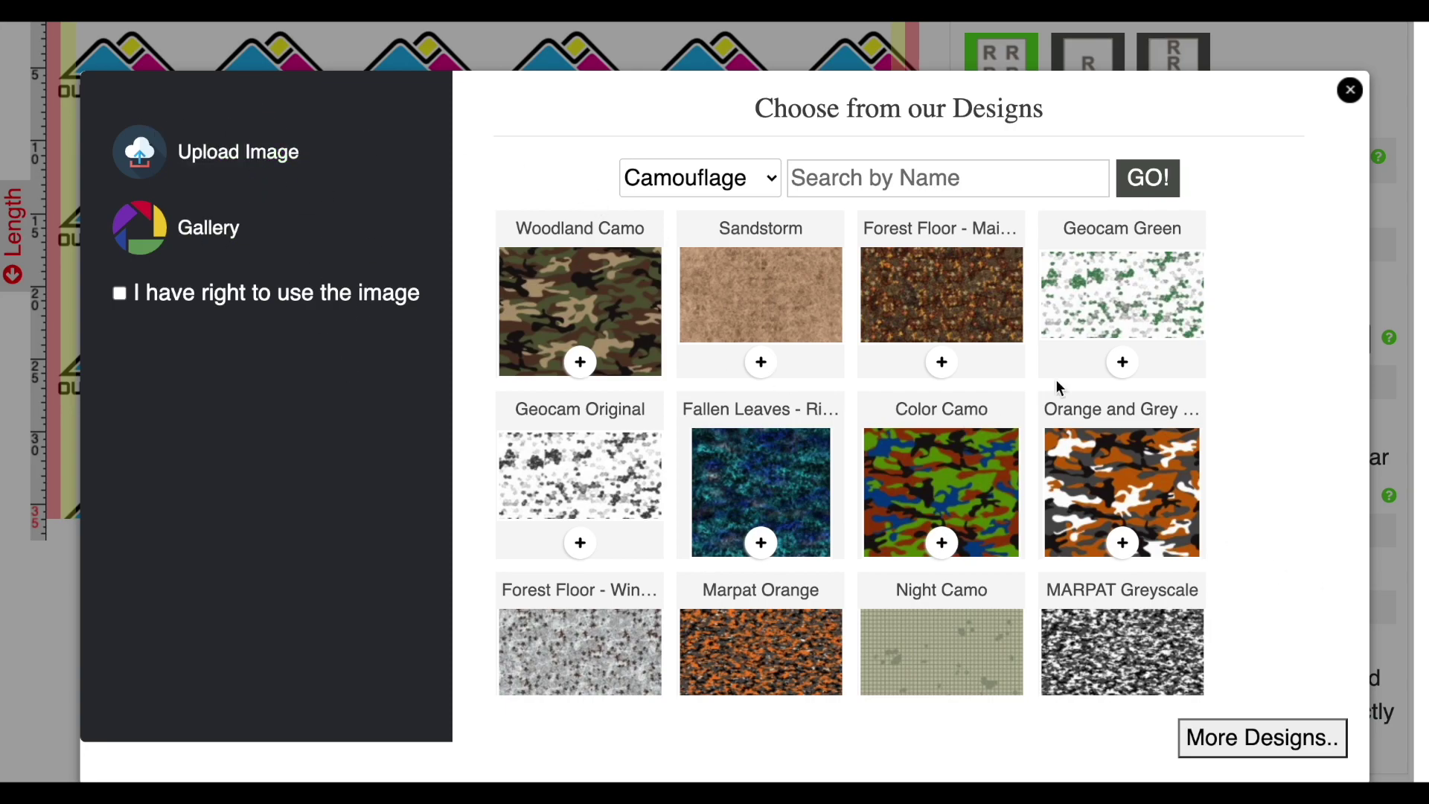
{"action": "scroll", "coordinate": [957, 361], "scroll_direction": "down", "scroll_amount": 5}
{"action": "scroll", "coordinate": [957, 361], "scroll_direction": "up", "scroll_amount": 5}
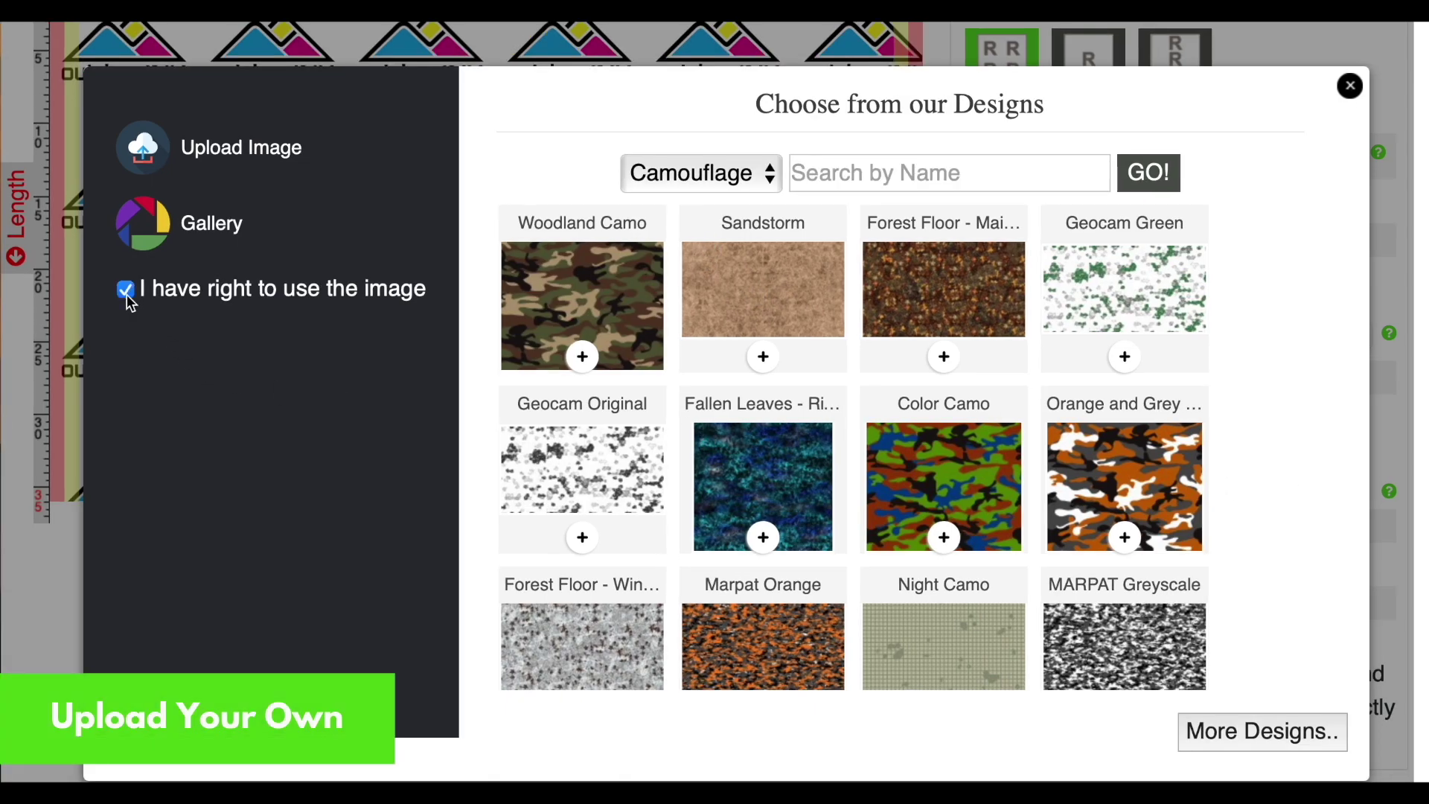
{"action": "left_click", "coordinate": [222, 150]}
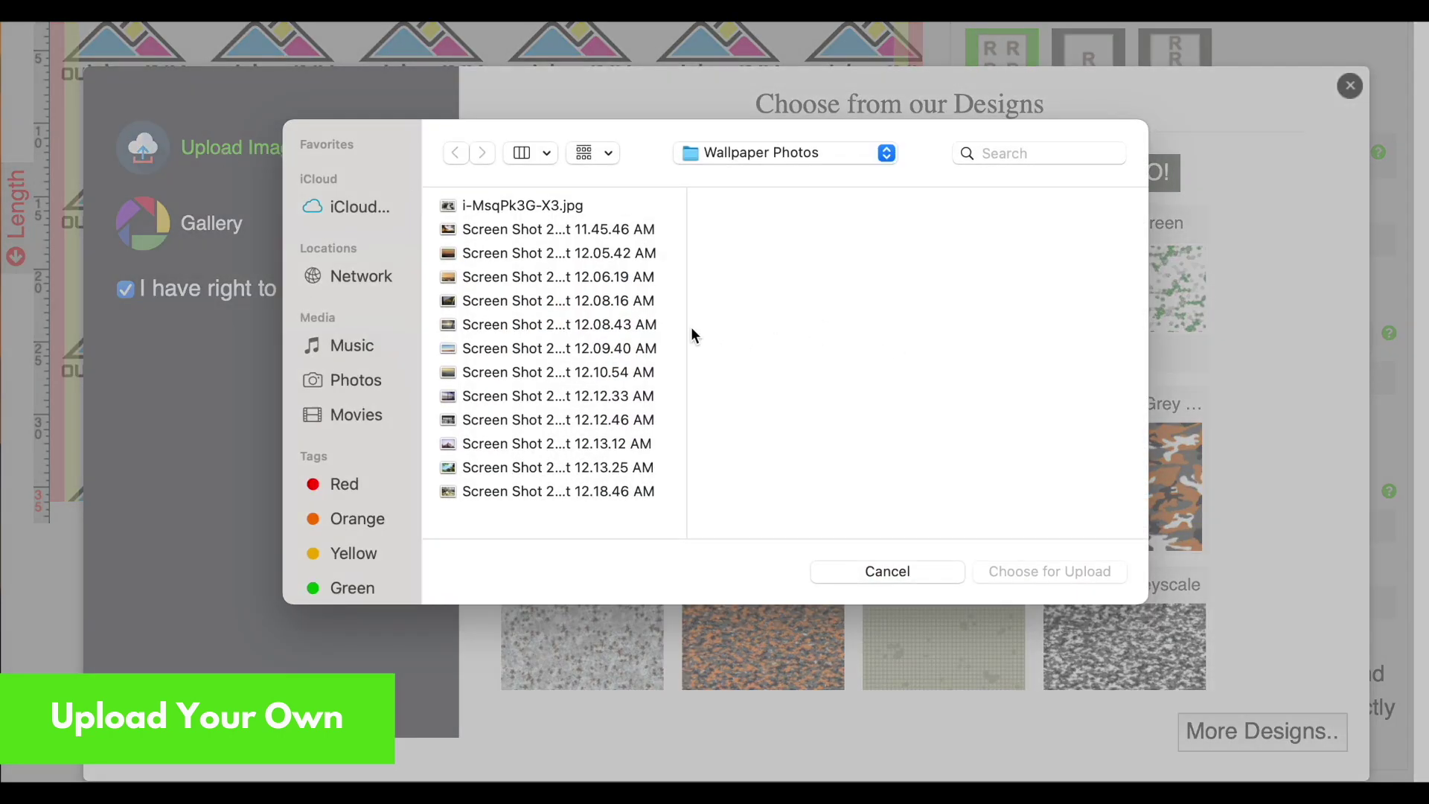
{"action": "left_click", "coordinate": [615, 469]}
{"action": "left_click", "coordinate": [1059, 575]}
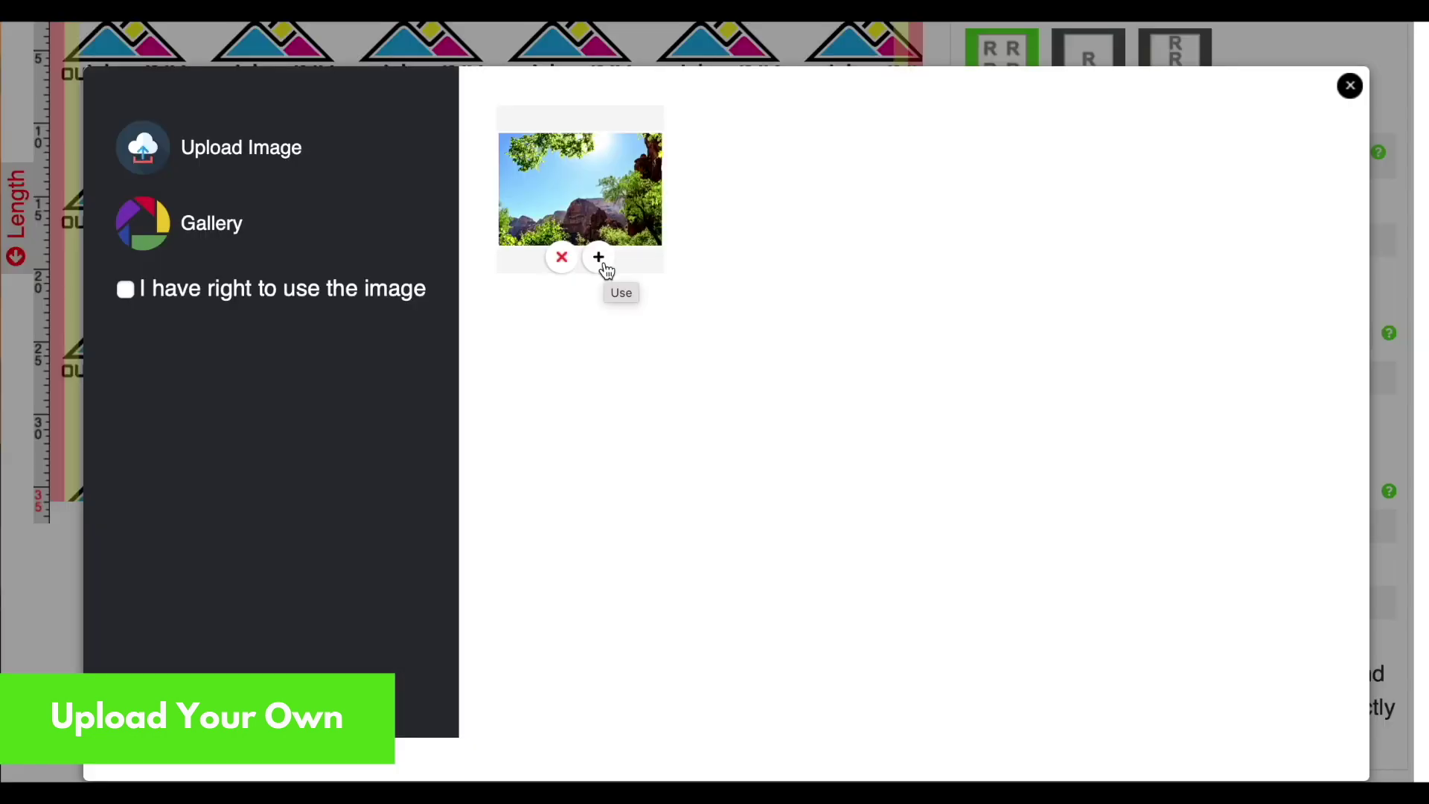
{"action": "left_click", "coordinate": [600, 260]}
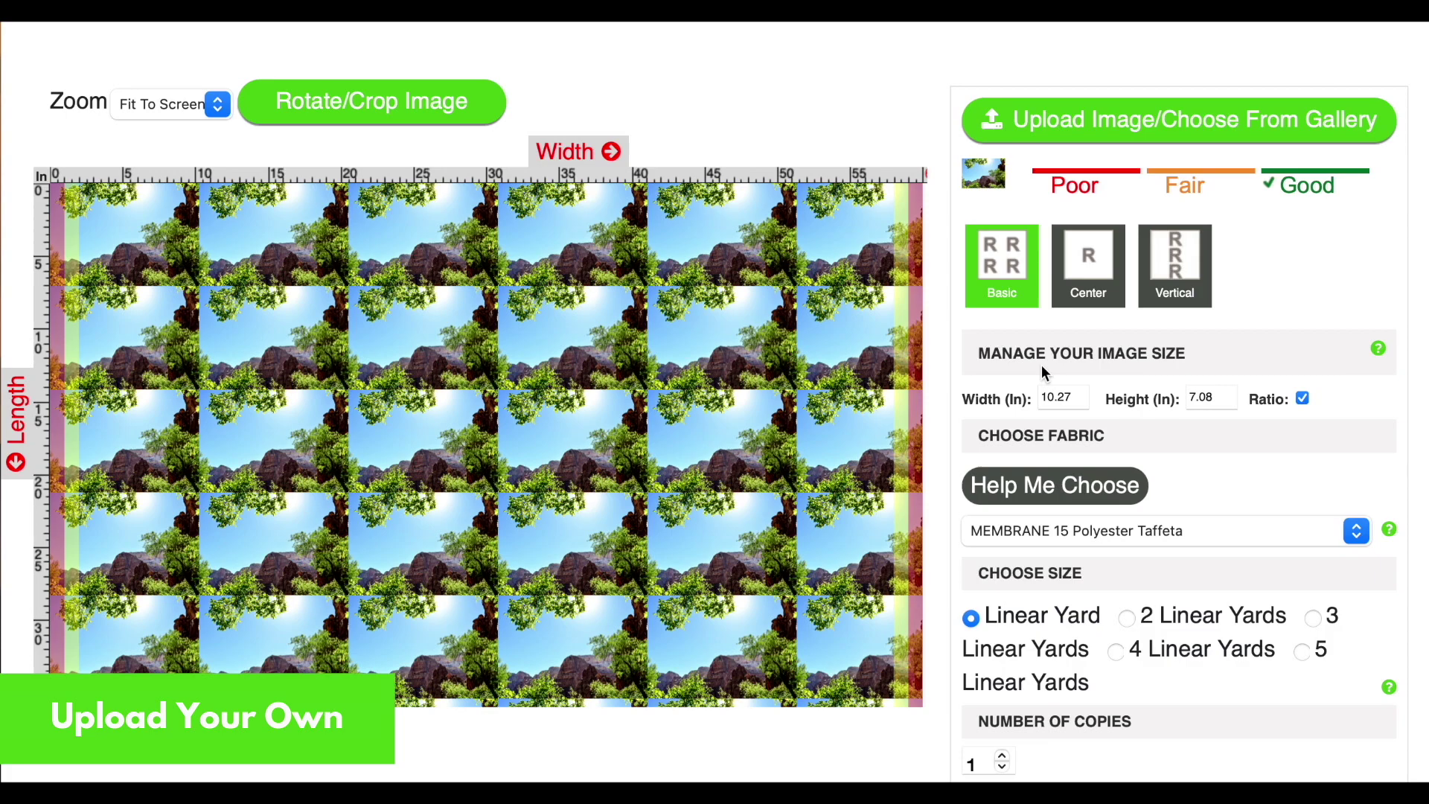
Try the Center, Vertical and Basic layouts, ending on a single centred photo
{"action": "left_click", "coordinate": [1074, 290]}
{"action": "left_click", "coordinate": [1194, 291]}
{"action": "left_click", "coordinate": [1009, 284]}
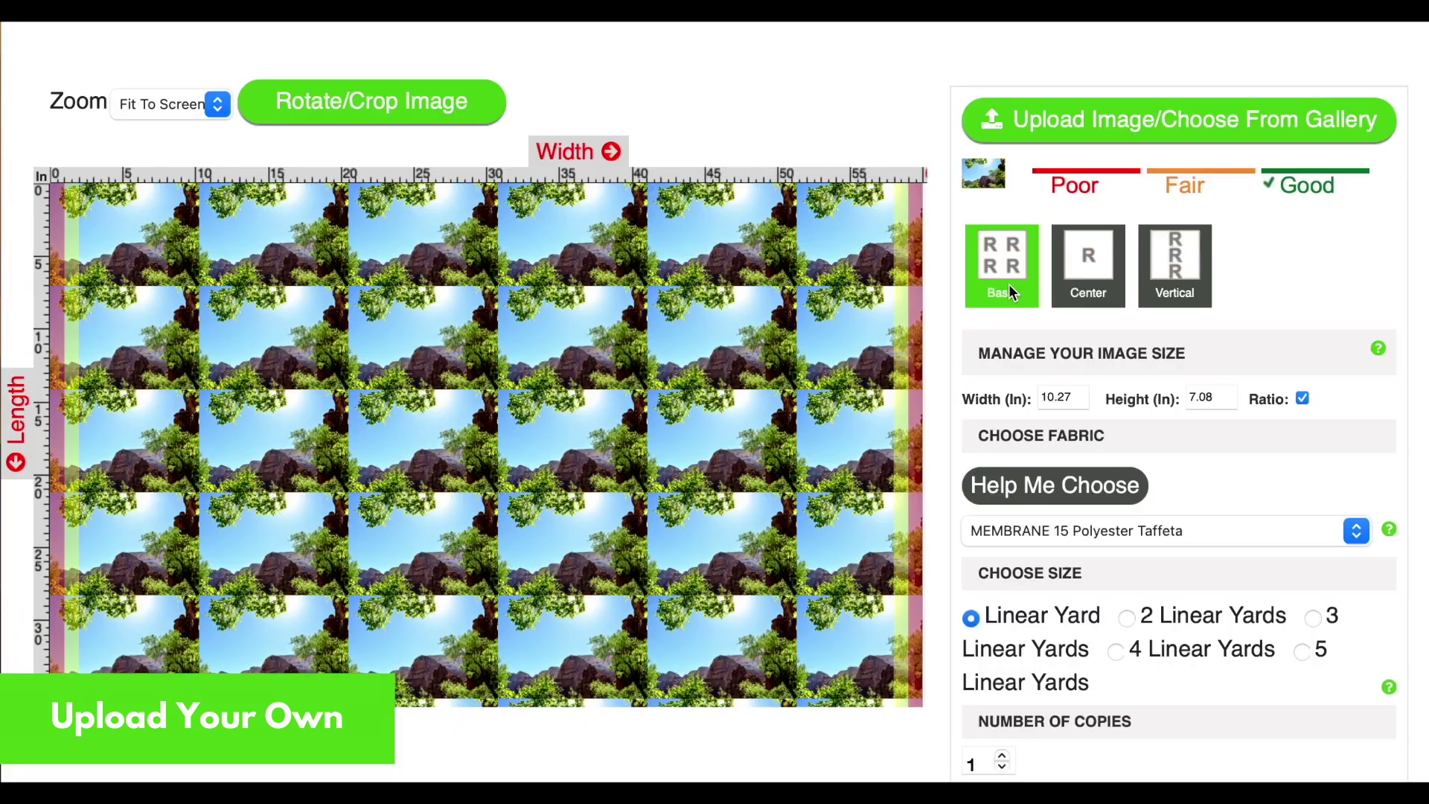
{"action": "left_click", "coordinate": [1089, 293]}
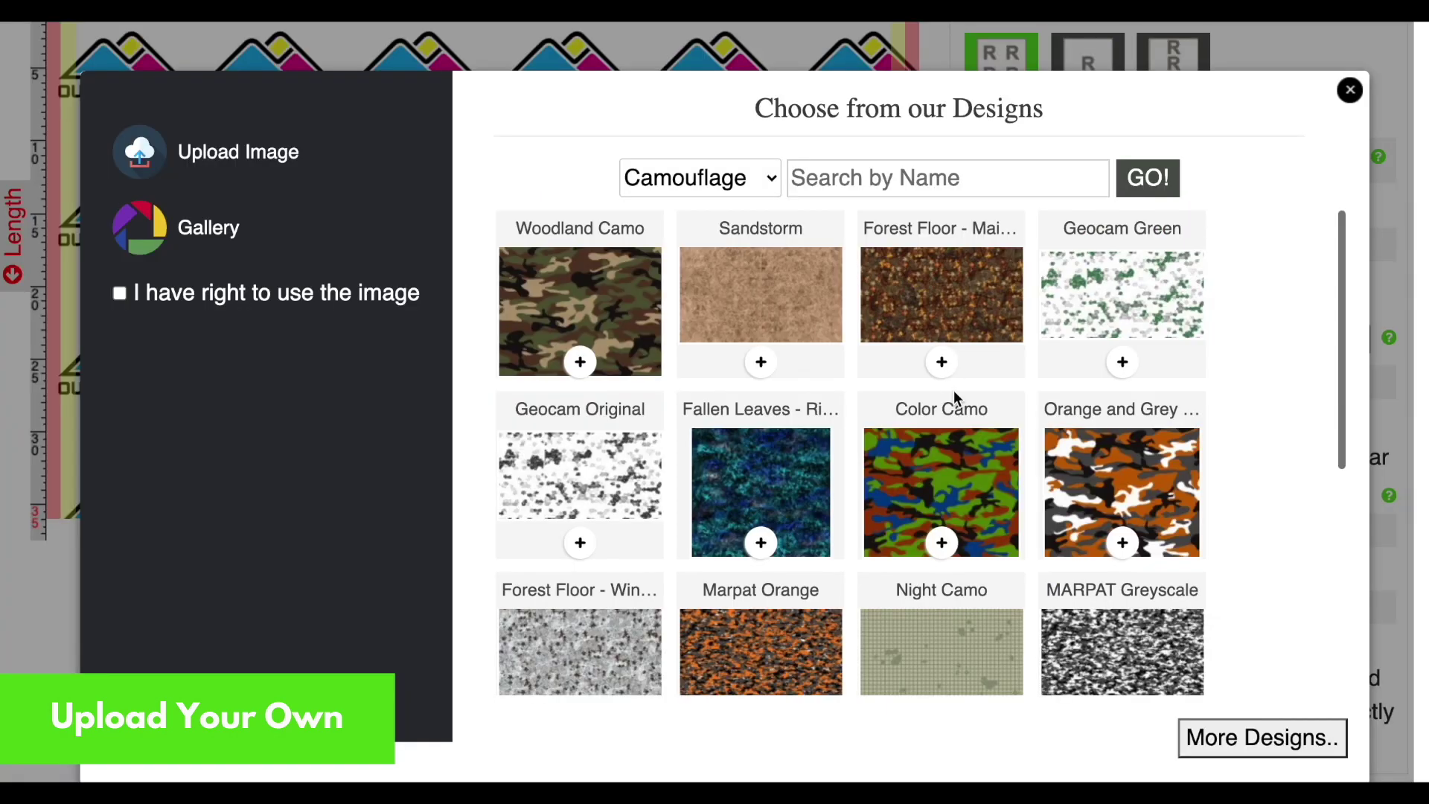
Confirm image rights, search designs for 'Topo' and apply the black Seamless Topo design
{"action": "left_click", "coordinate": [748, 177]}
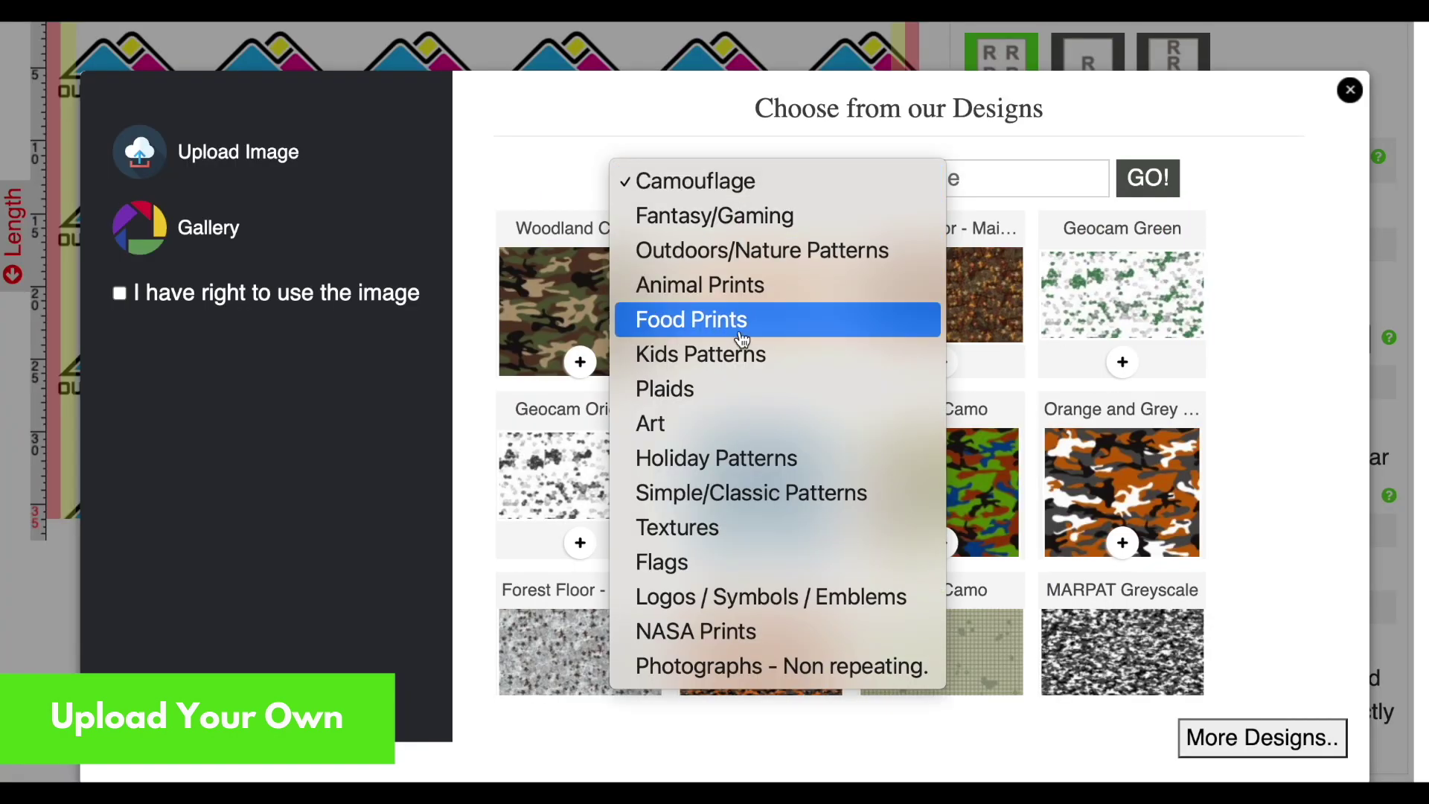
{"action": "left_click", "coordinate": [1008, 186]}
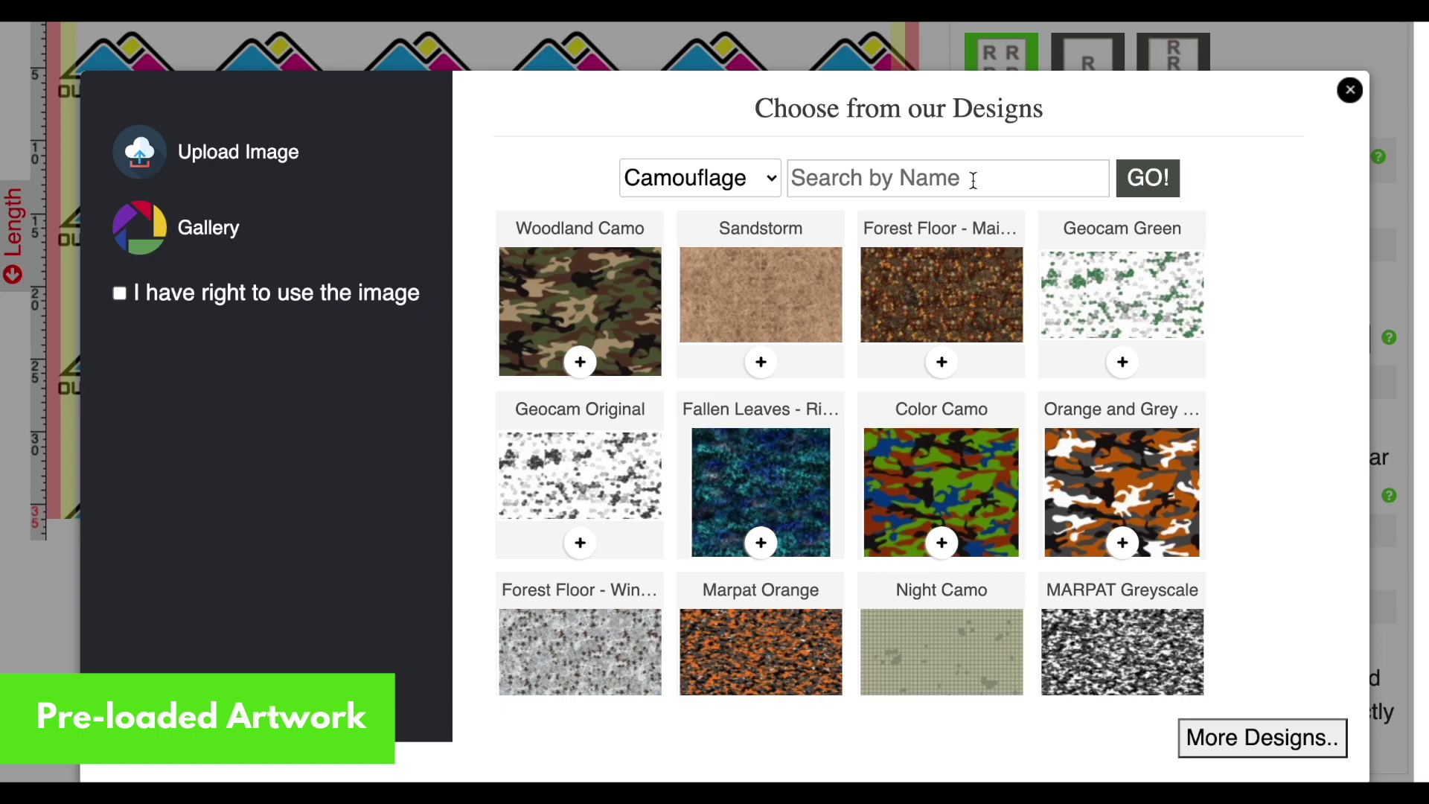
{"action": "left_click", "coordinate": [975, 180]}
{"action": "left_click", "coordinate": [596, 120]}
{"action": "left_click", "coordinate": [1013, 178]}
{"action": "left_click", "coordinate": [909, 221]}
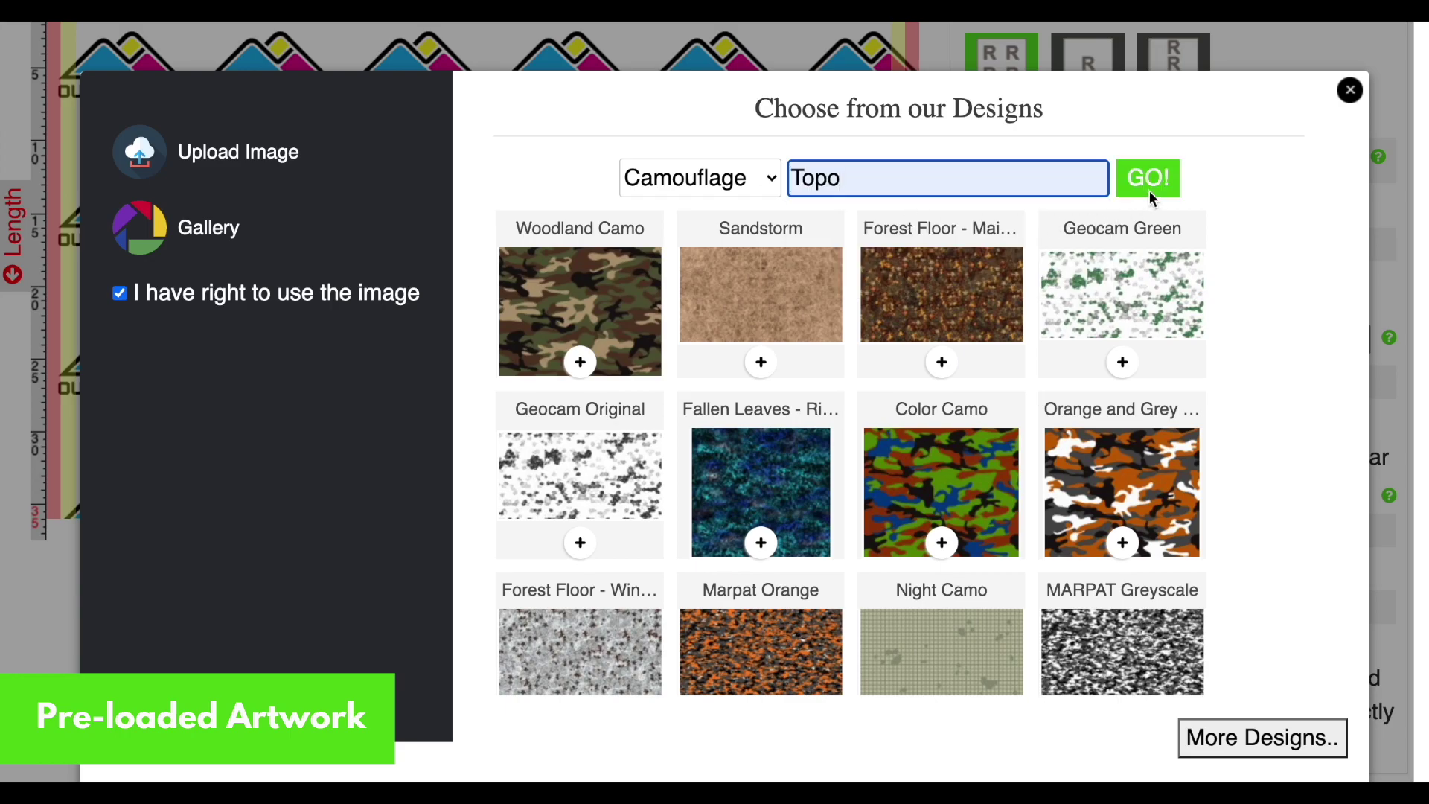
{"action": "left_click", "coordinate": [1149, 192]}
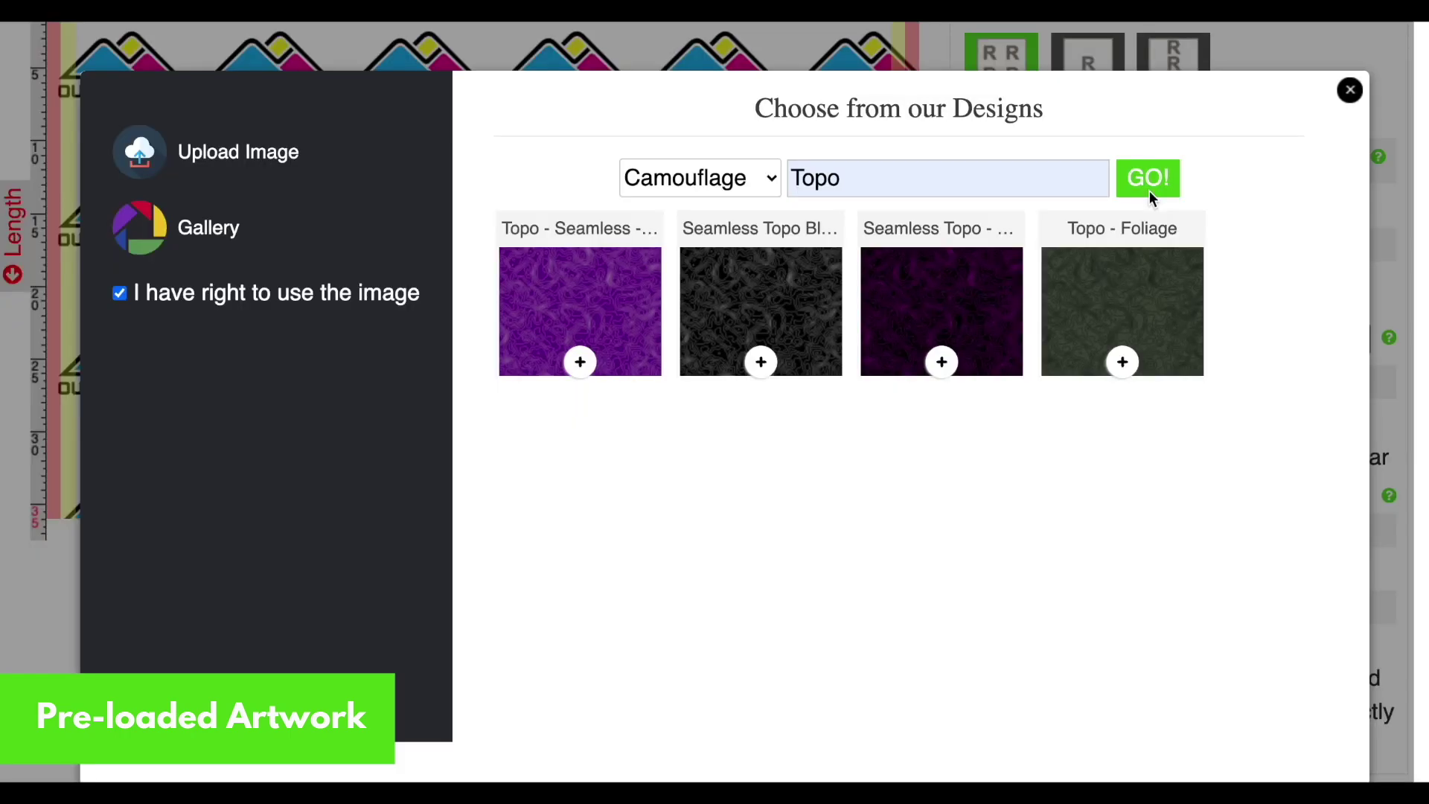
{"action": "left_click", "coordinate": [761, 365]}
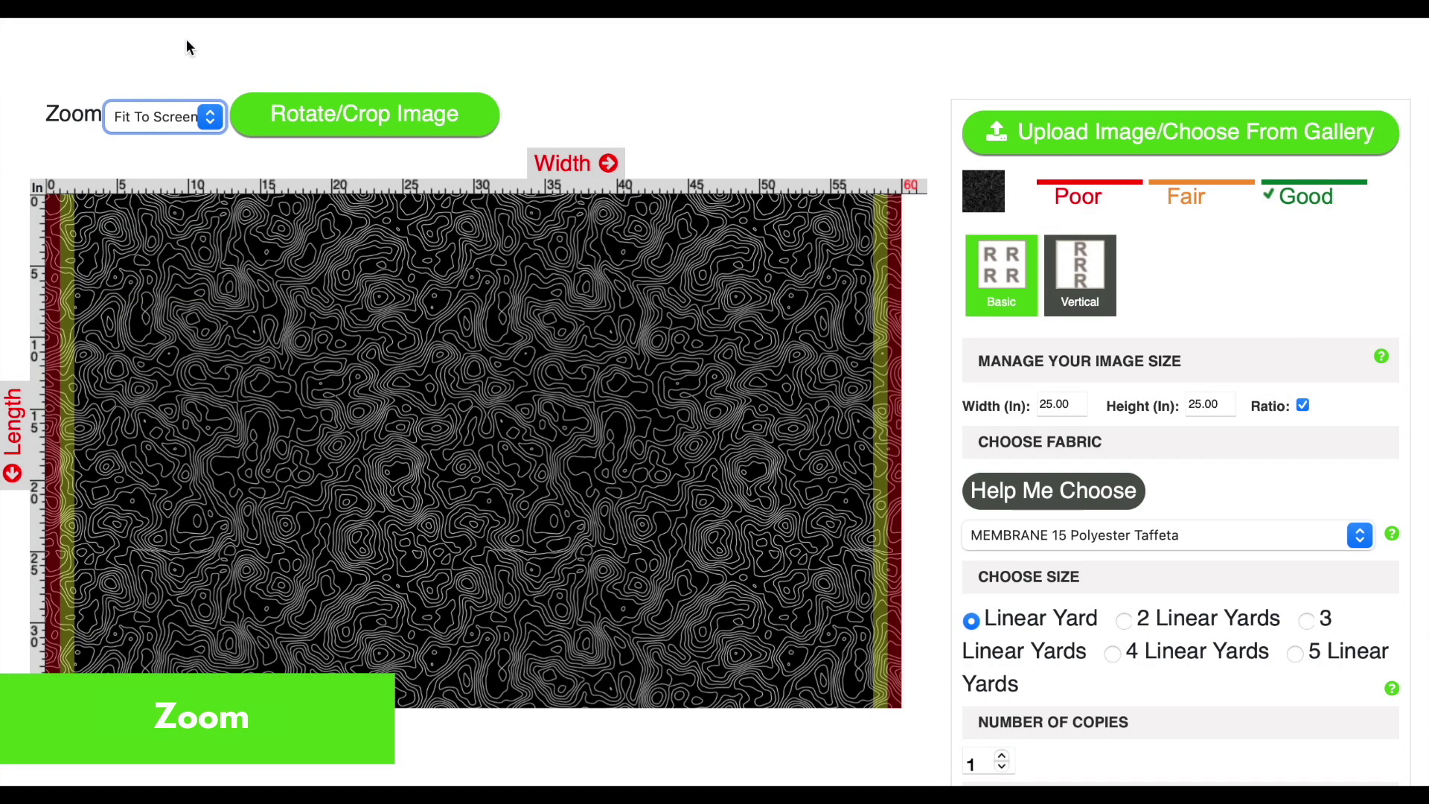
{"action": "left_click_drag", "start_coordinate": [32, 120], "coordinate": [112, 125]}
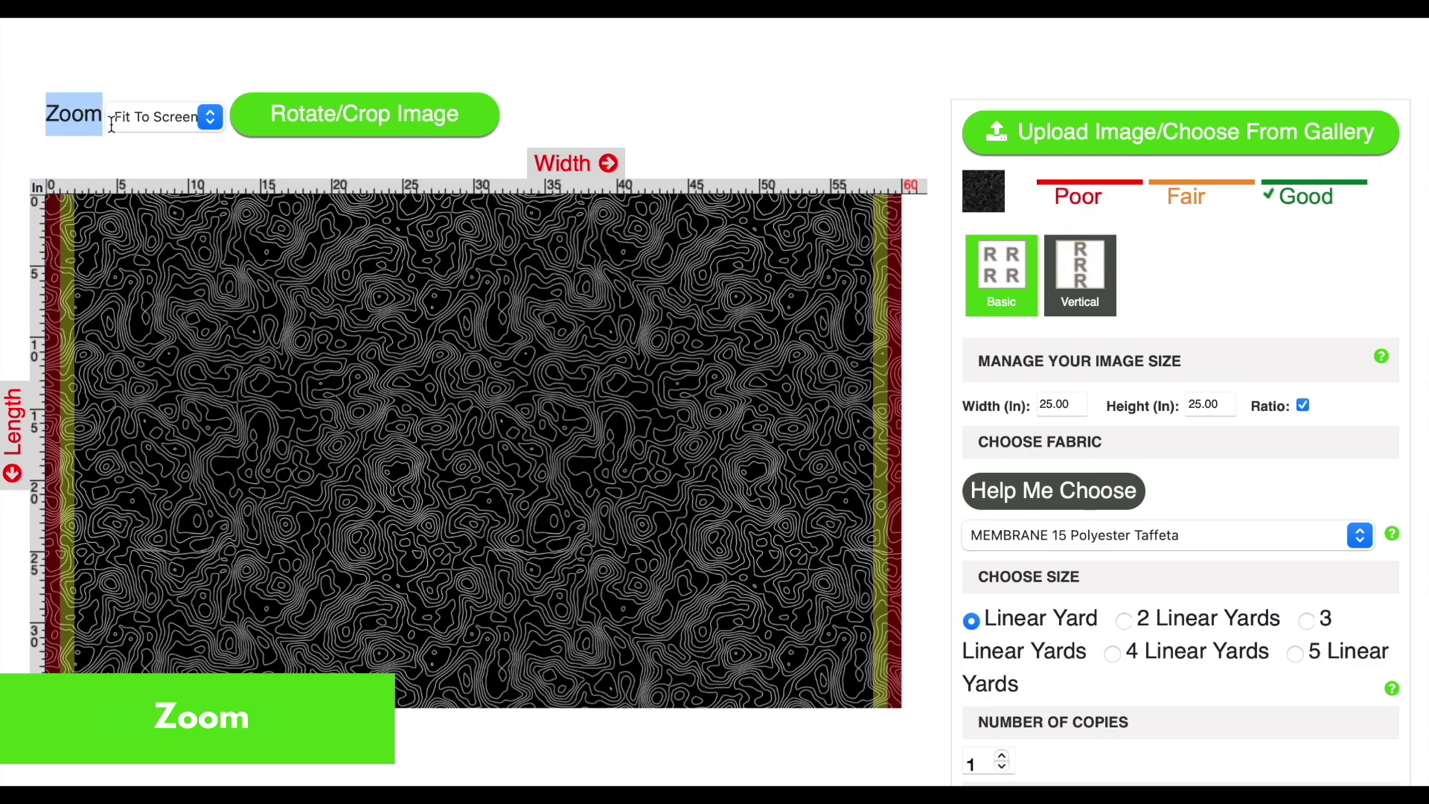
{"action": "left_click", "coordinate": [121, 67]}
{"action": "left_click", "coordinate": [144, 118]}
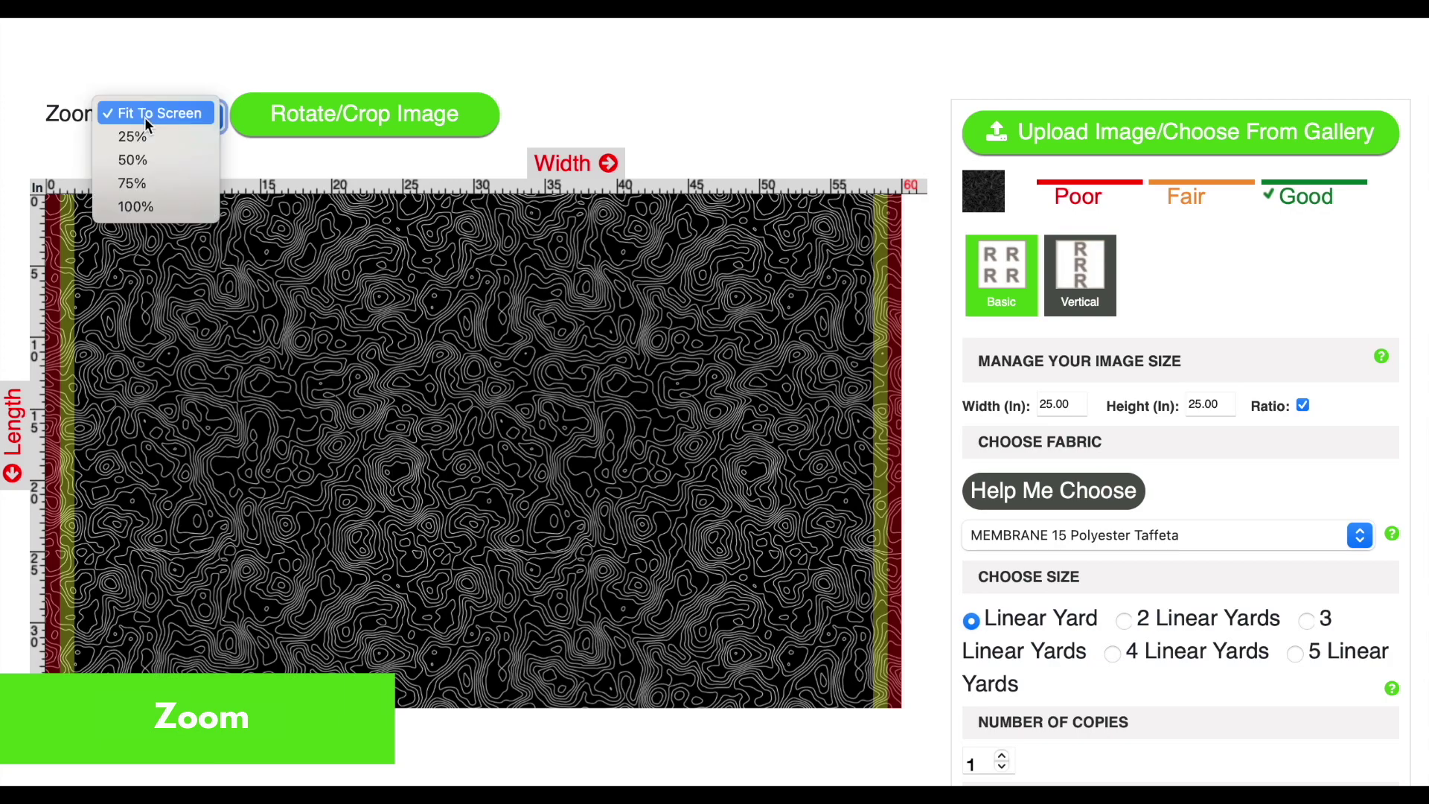
{"action": "left_click", "coordinate": [159, 163]}
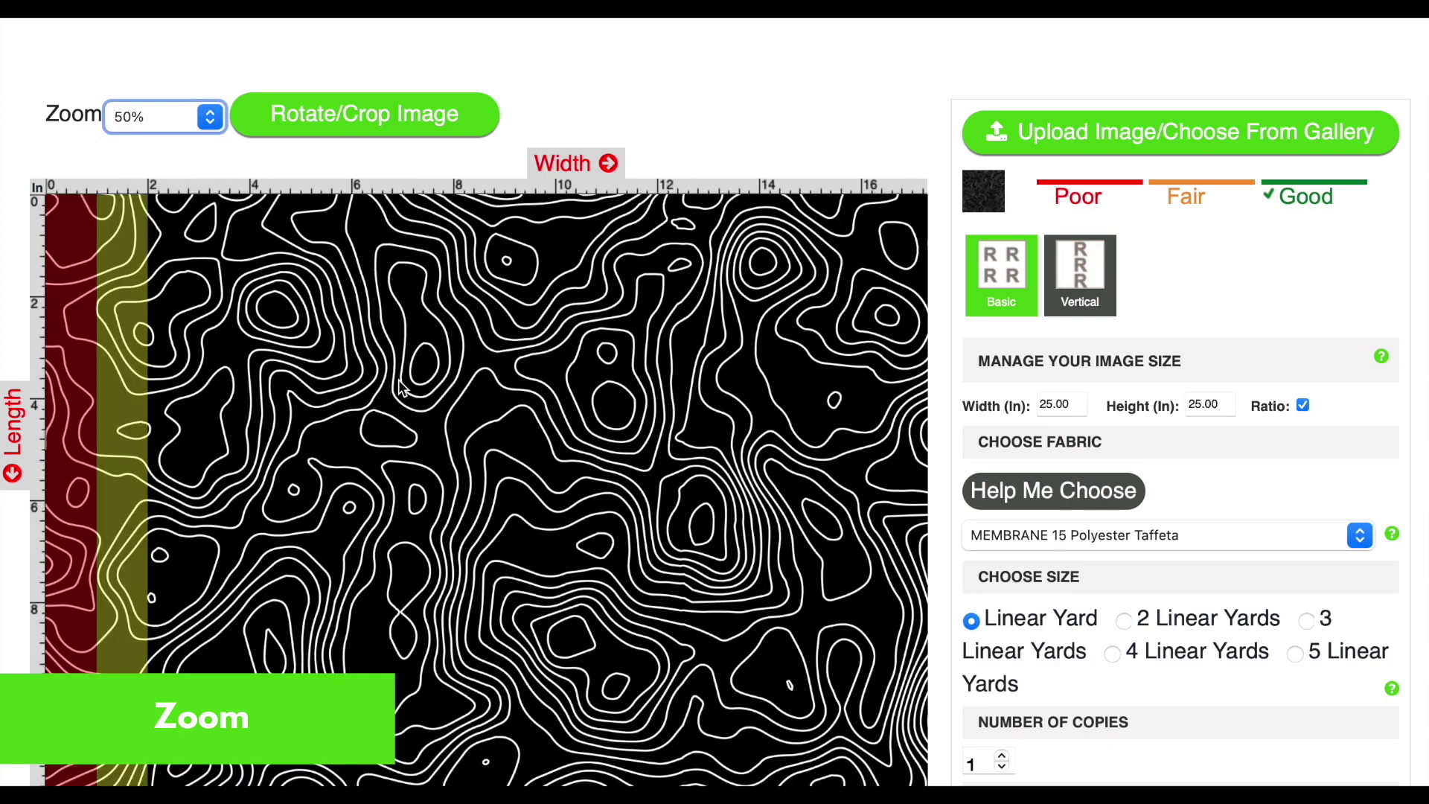
{"action": "scroll", "coordinate": [784, 524], "scroll_direction": "right", "scroll_amount": 3}
{"action": "scroll", "coordinate": [784, 524], "scroll_direction": "right", "scroll_amount": 5}
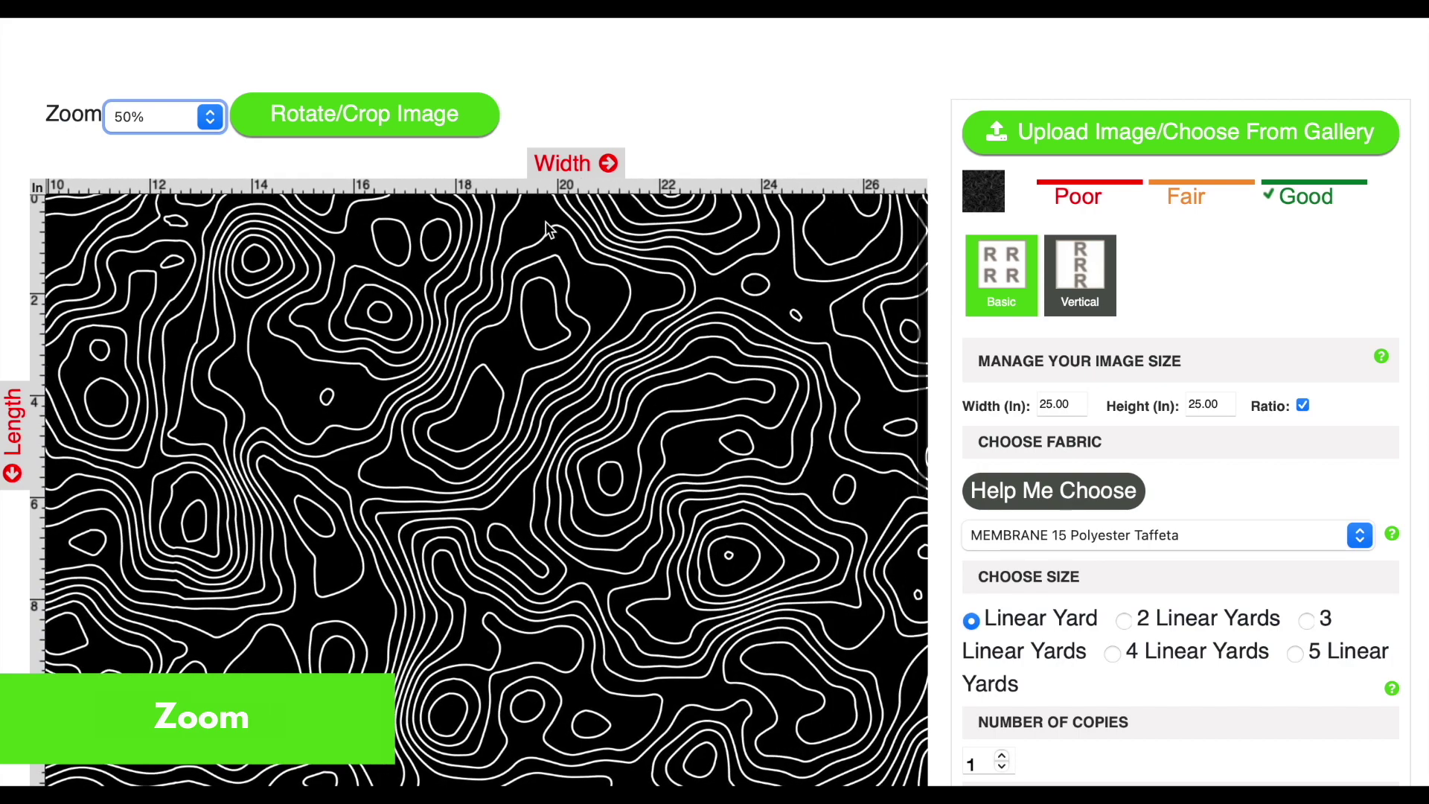
{"action": "left_click", "coordinate": [194, 118]}
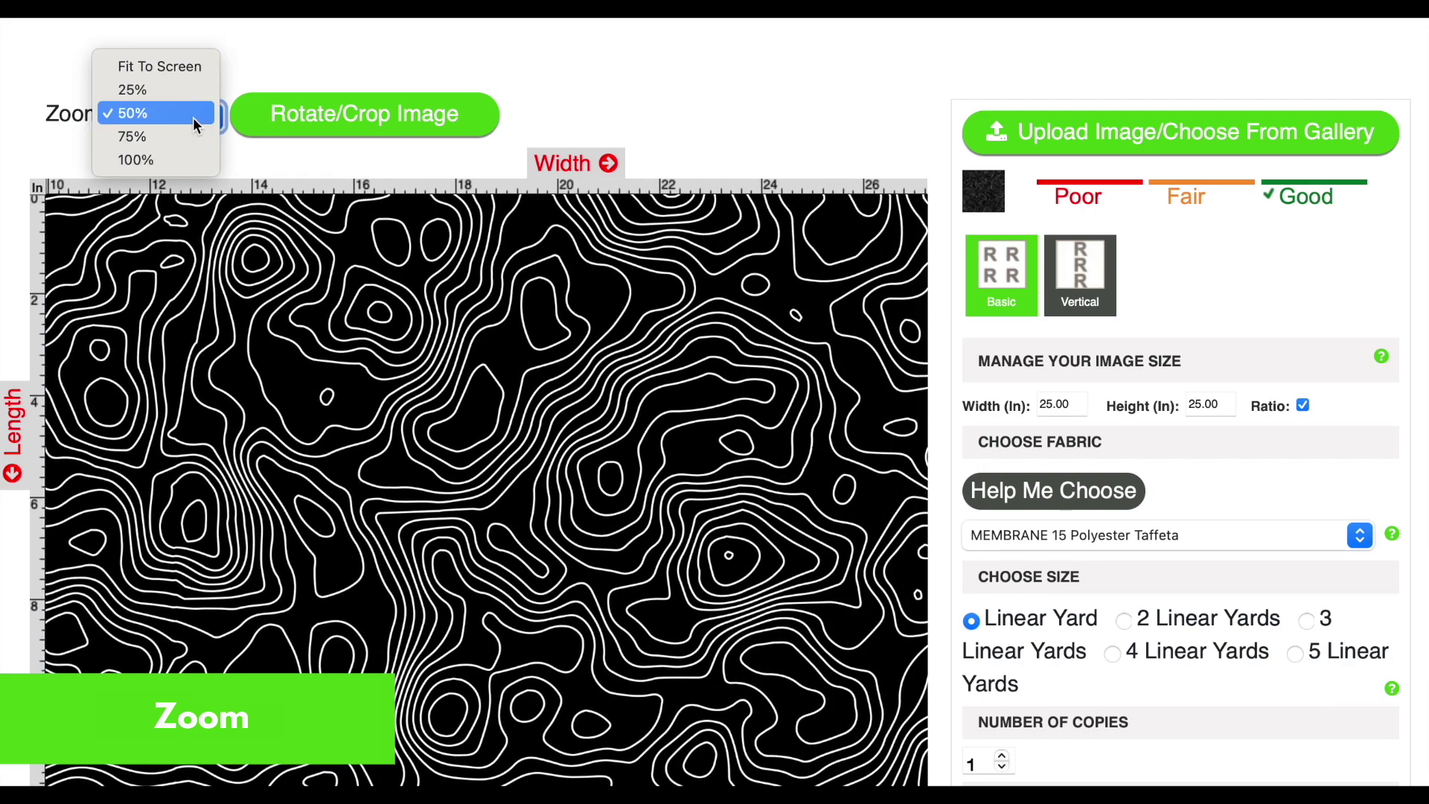
{"action": "left_click", "coordinate": [187, 64]}
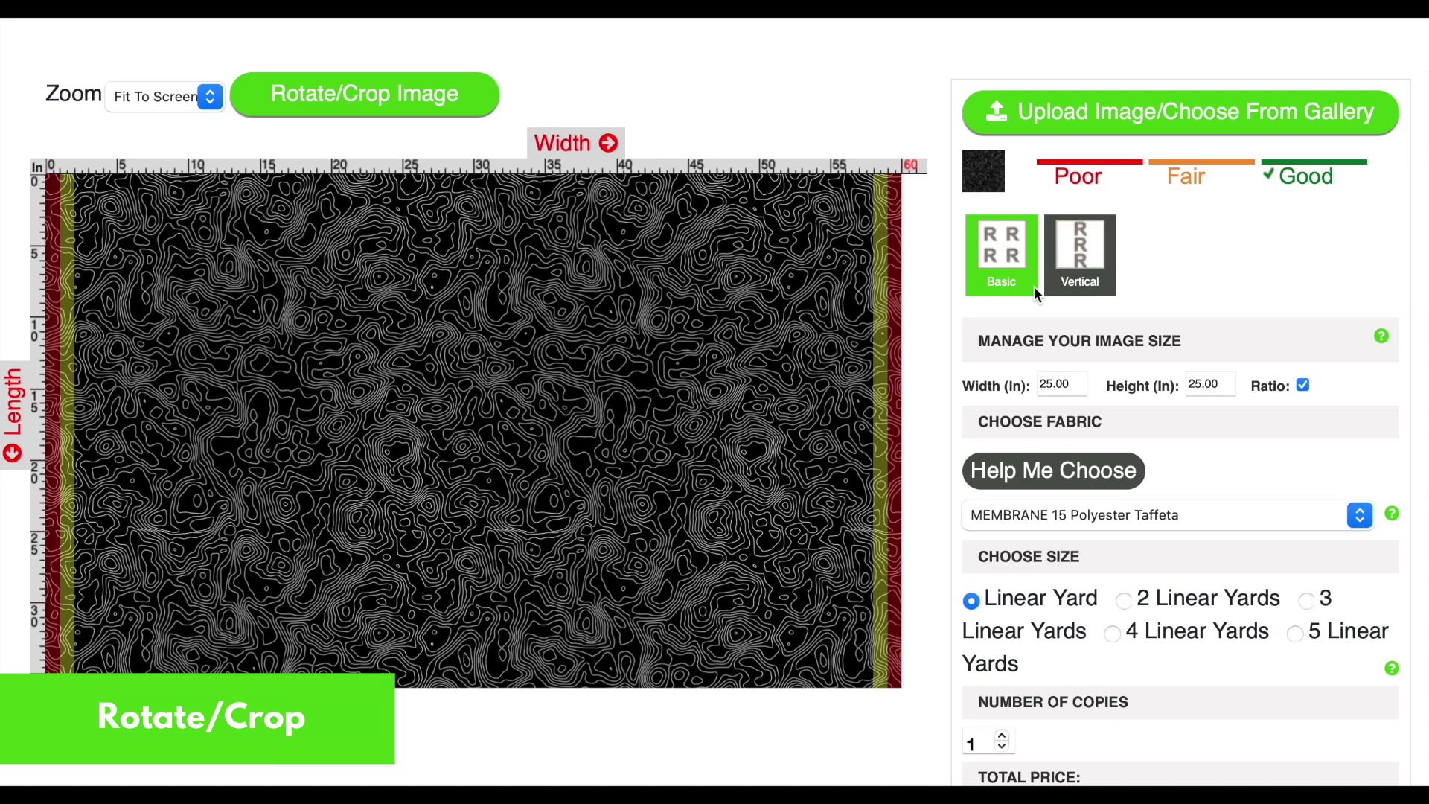
Crop the topo image to a smaller area and apply it to the pattern tile
{"action": "left_click", "coordinate": [356, 100]}
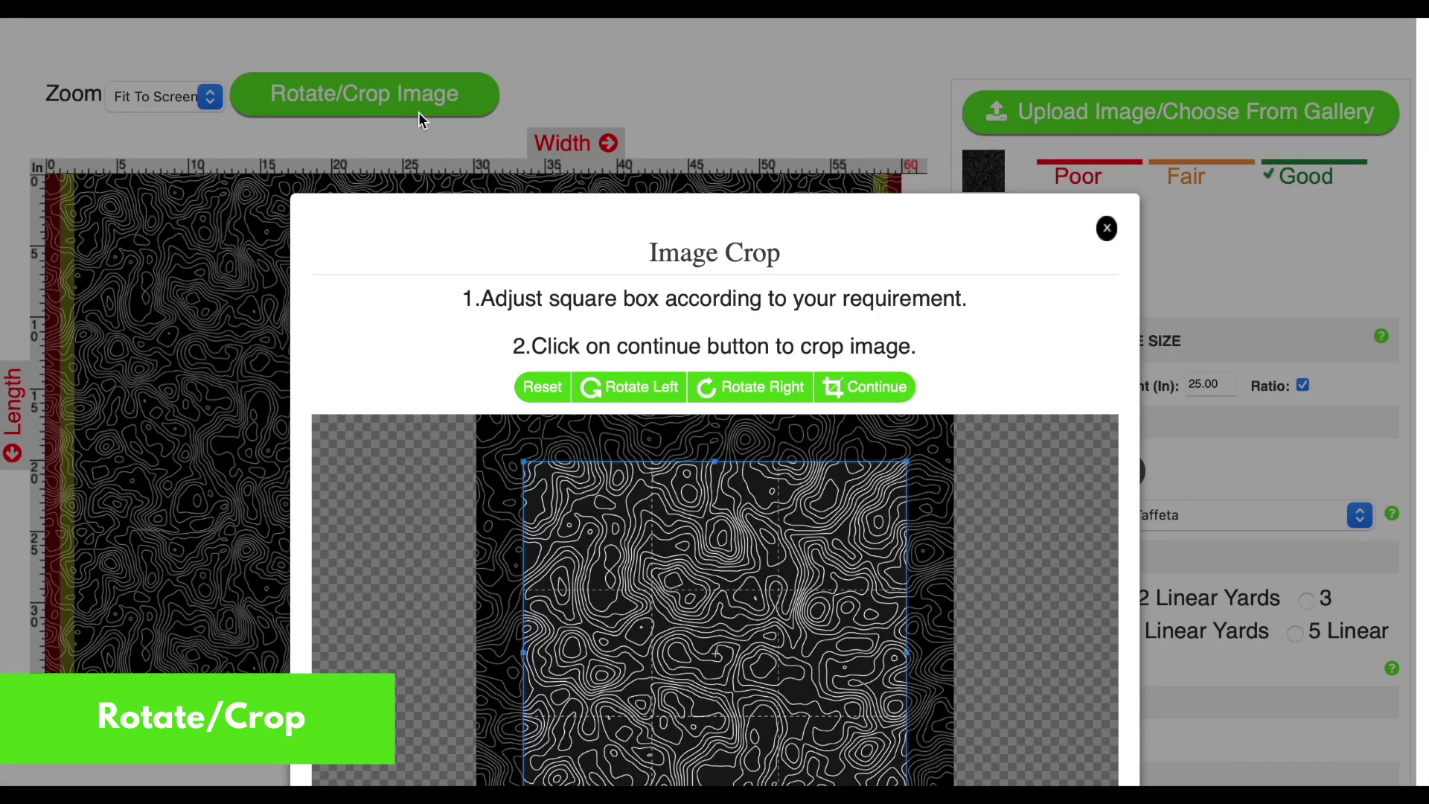
{"action": "scroll", "coordinate": [296, 325], "scroll_direction": "down", "scroll_amount": 3}
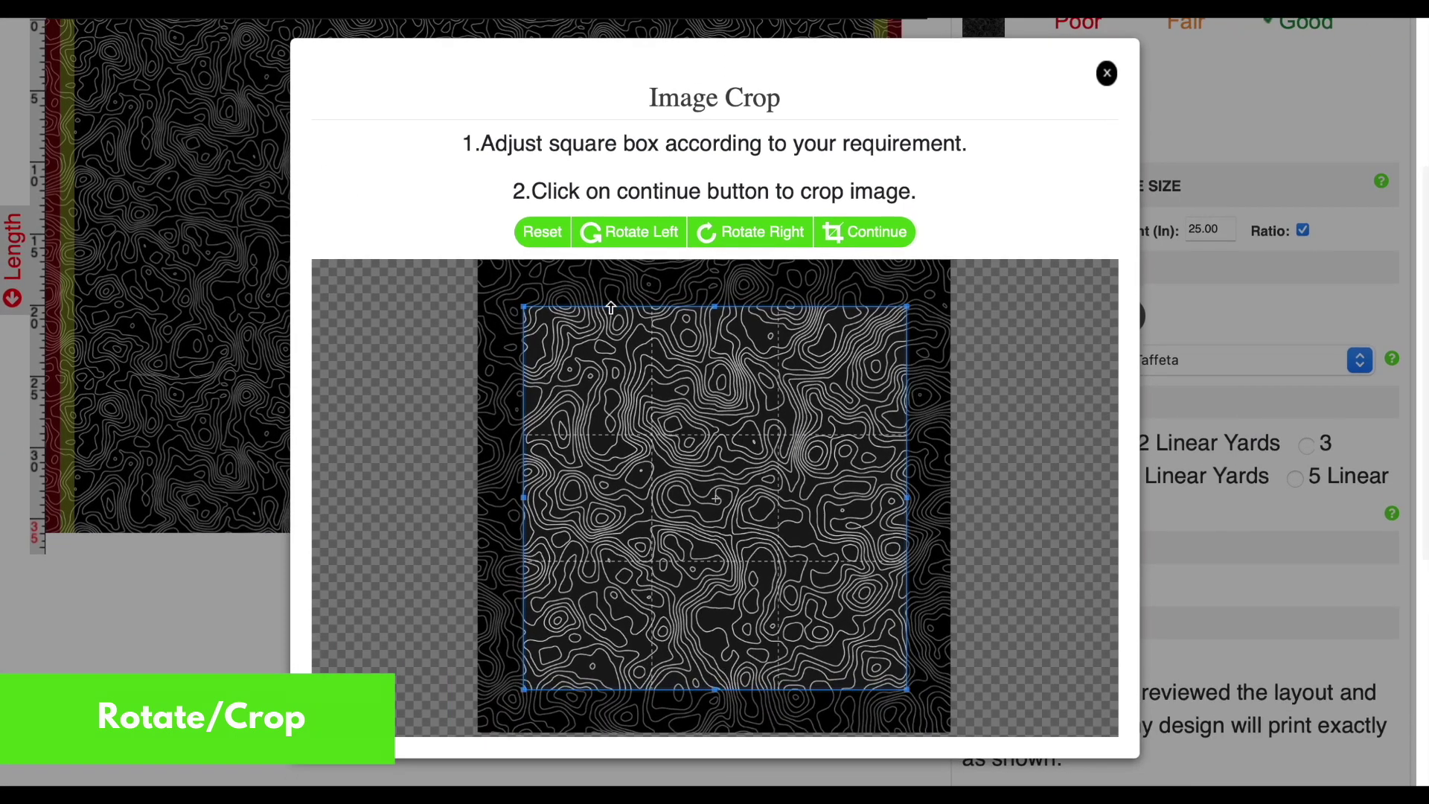
{"action": "left_click_drag", "start_coordinate": [523, 307], "coordinate": [658, 475]}
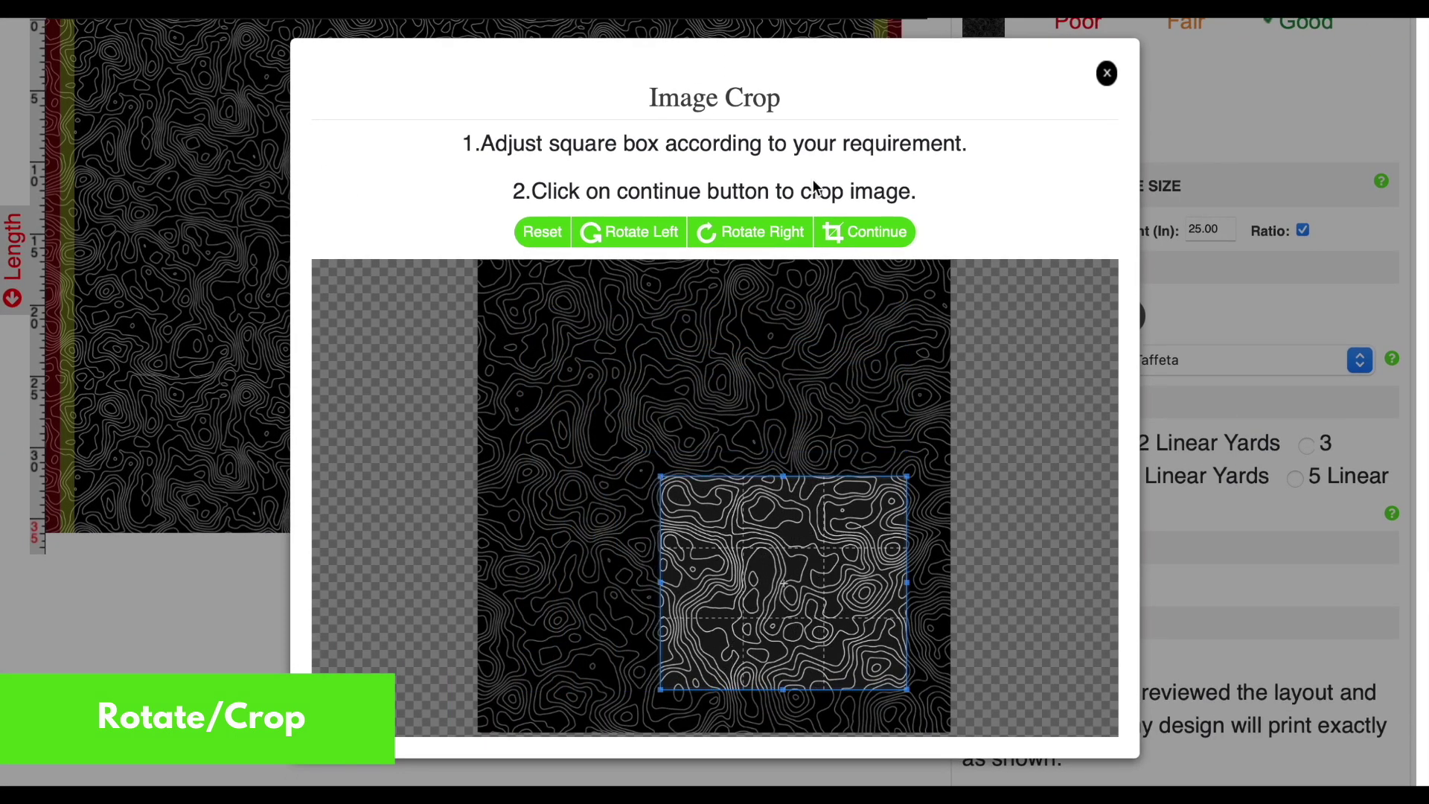
{"action": "left_click", "coordinate": [871, 228]}
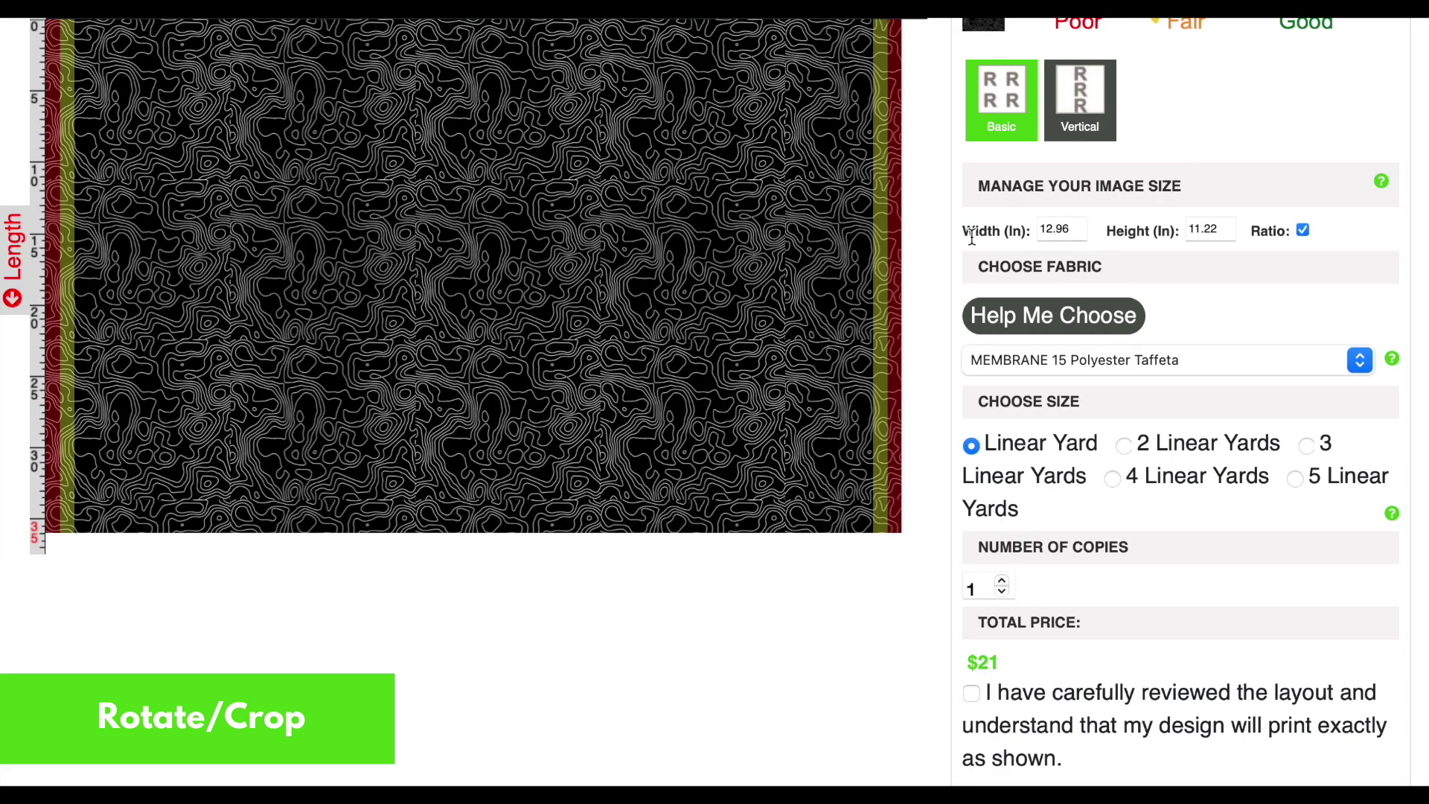
{"action": "scroll", "coordinate": [972, 236], "scroll_direction": "up", "scroll_amount": 2}
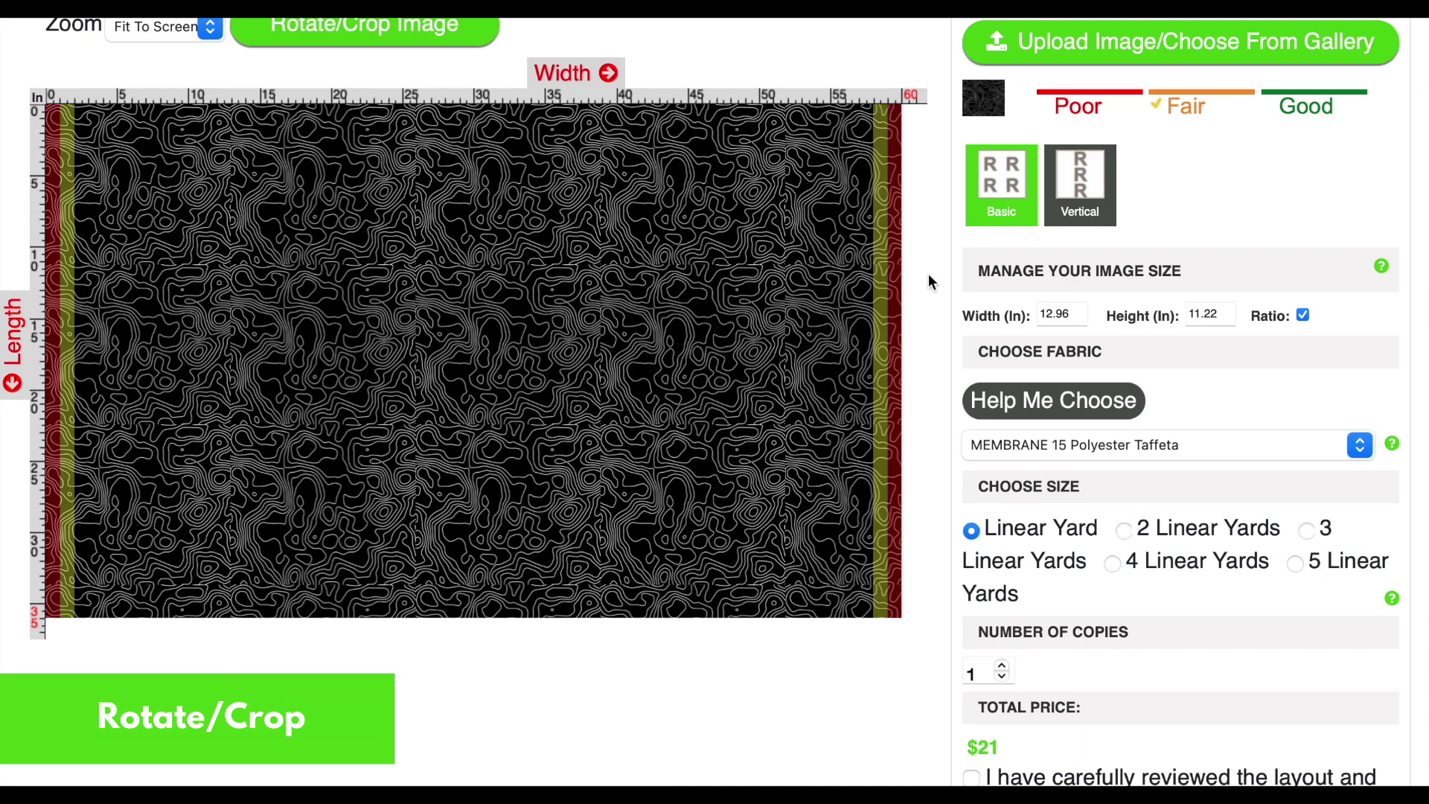
{"action": "scroll", "coordinate": [958, 230], "scroll_direction": "up", "scroll_amount": 2}
Reset the crop area to its default and close the crop window to view the tiled pattern
{"action": "left_click", "coordinate": [350, 123]}
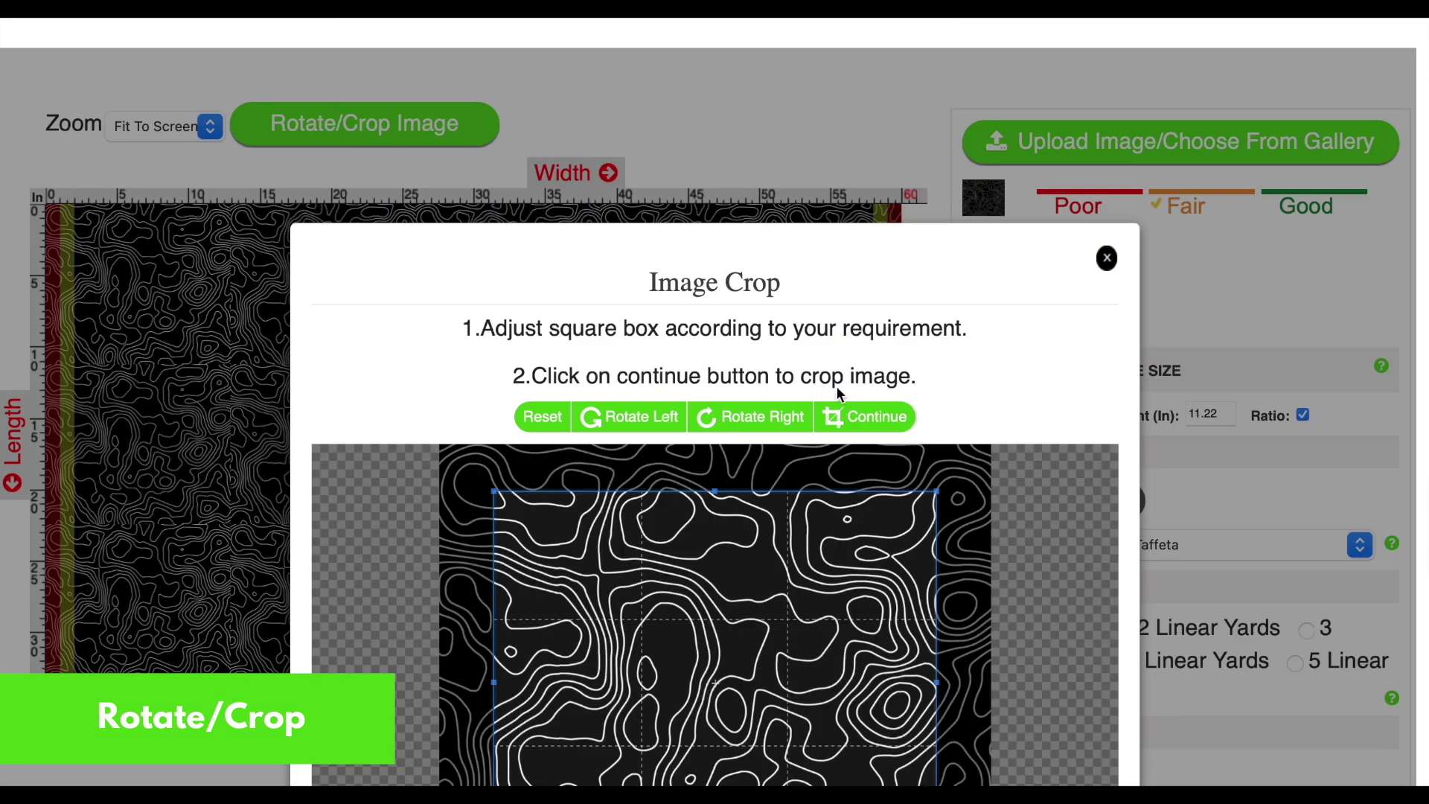
{"action": "scroll", "coordinate": [1086, 352], "scroll_direction": "down", "scroll_amount": 2}
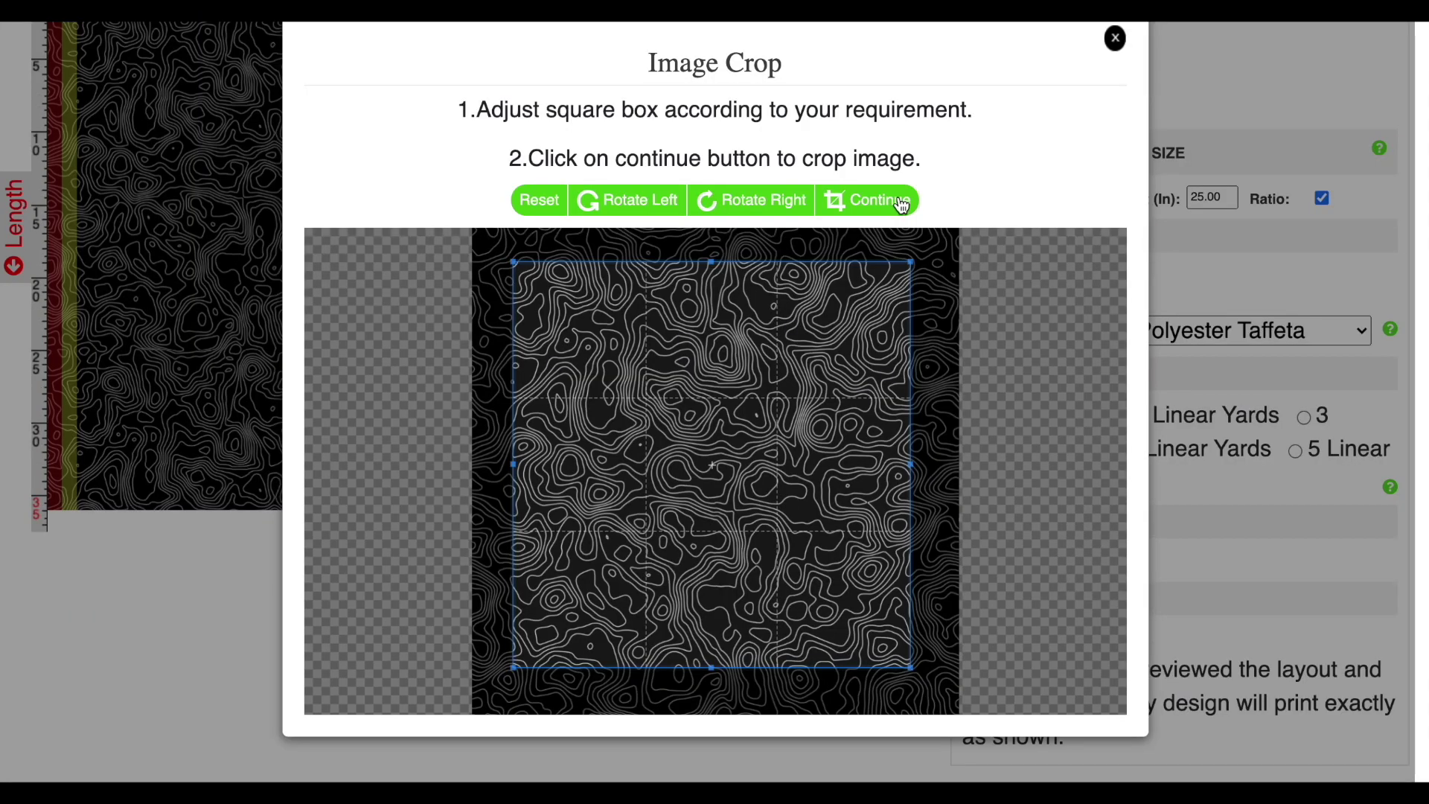
{"action": "scroll", "coordinate": [904, 335], "scroll_direction": "down", "scroll_amount": 2}
{"action": "left_click", "coordinate": [887, 200]}
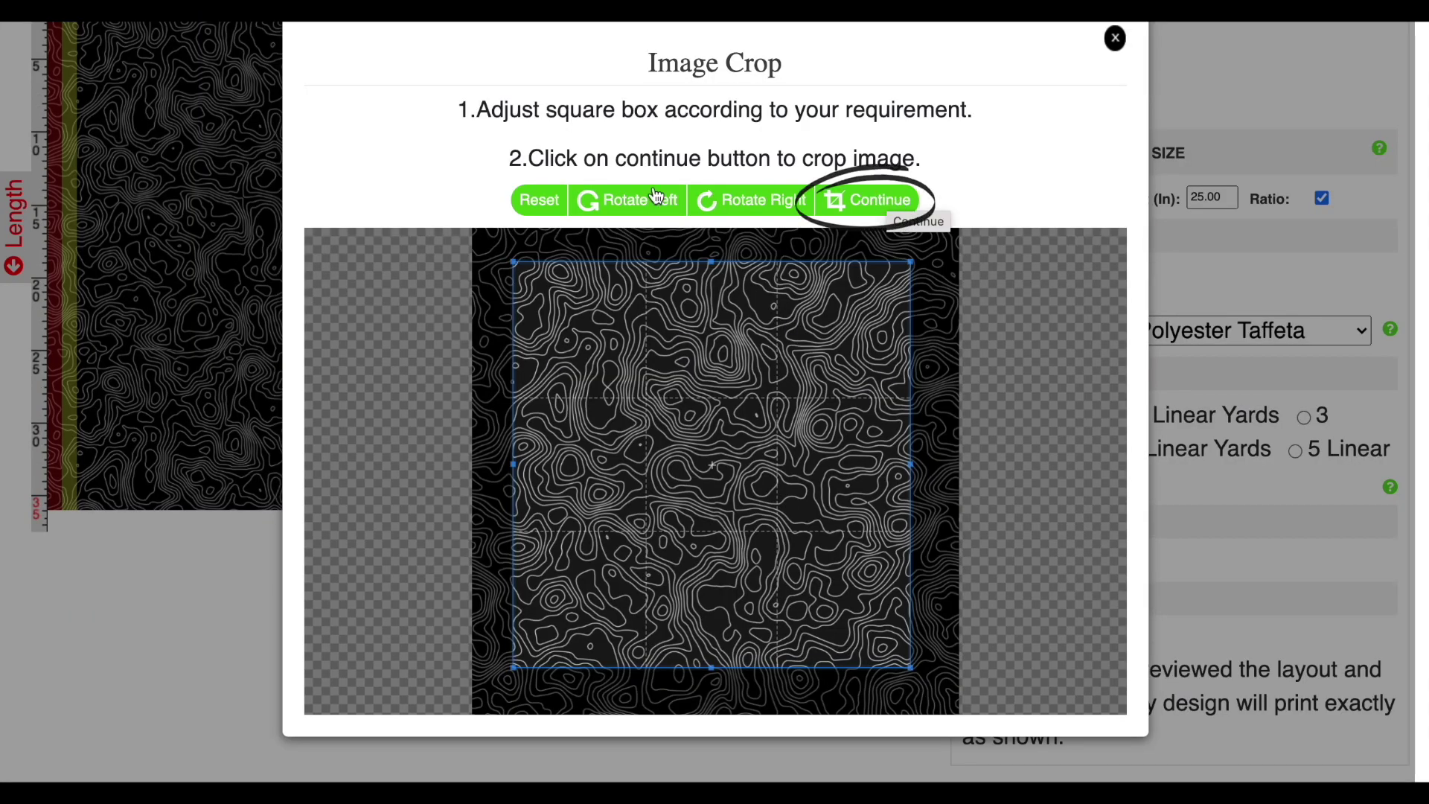
{"action": "left_click", "coordinate": [544, 200]}
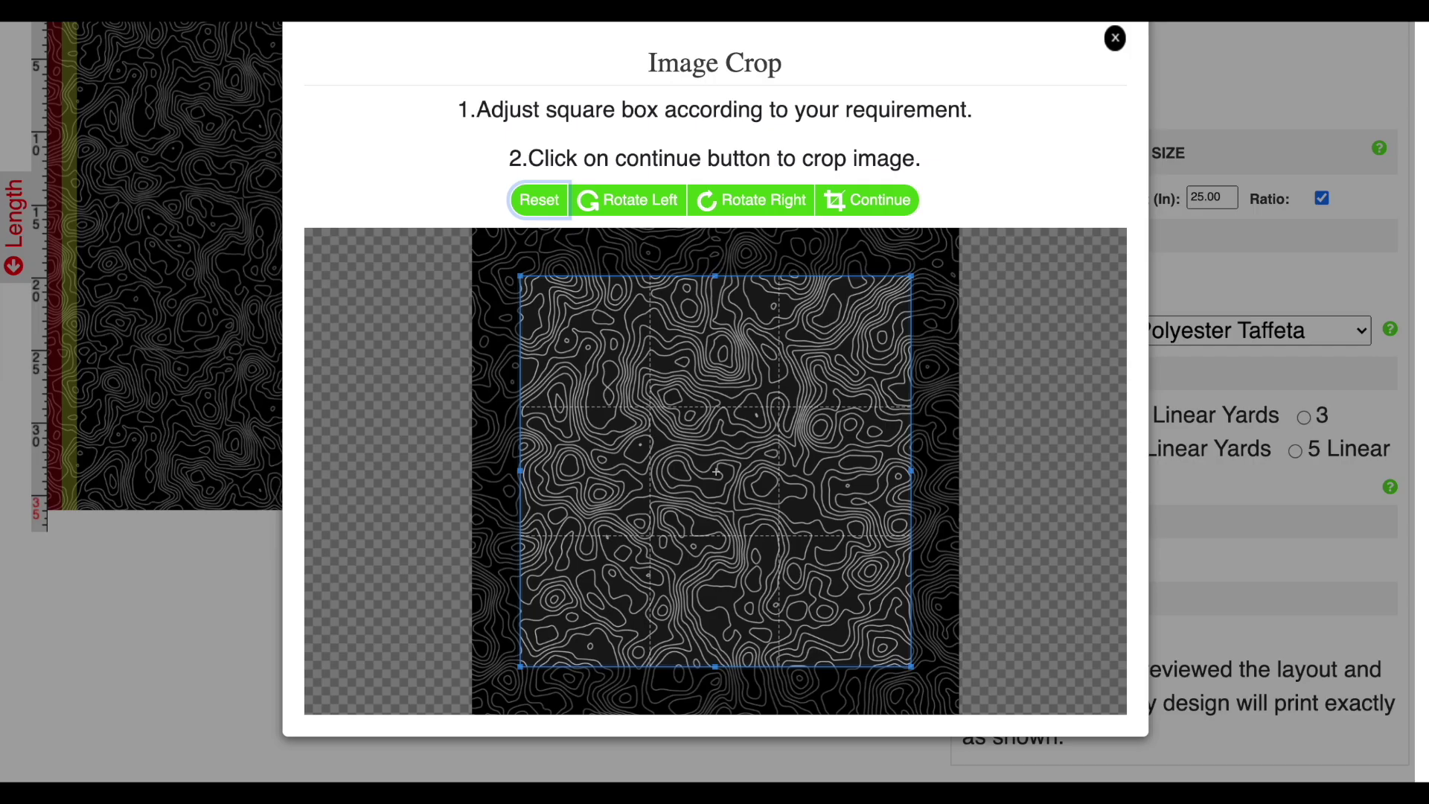
{"action": "left_click", "coordinate": [1115, 39]}
{"action": "scroll", "coordinate": [1094, 315], "scroll_direction": "up", "scroll_amount": 3}
{"action": "left_click", "coordinate": [424, 140]}
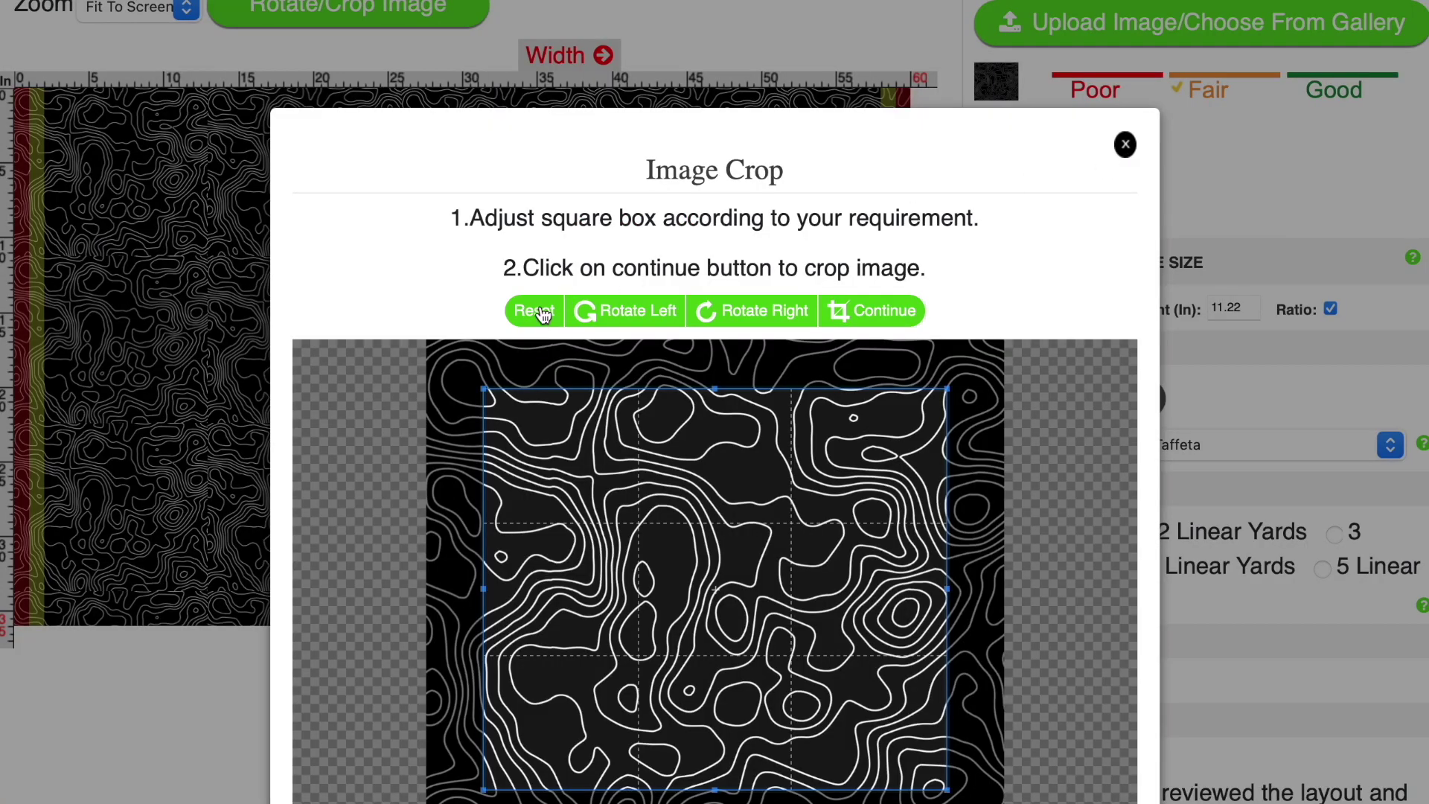
{"action": "left_click", "coordinate": [1124, 146]}
{"action": "scroll", "coordinate": [1184, 218], "scroll_direction": "up", "scroll_amount": 2}
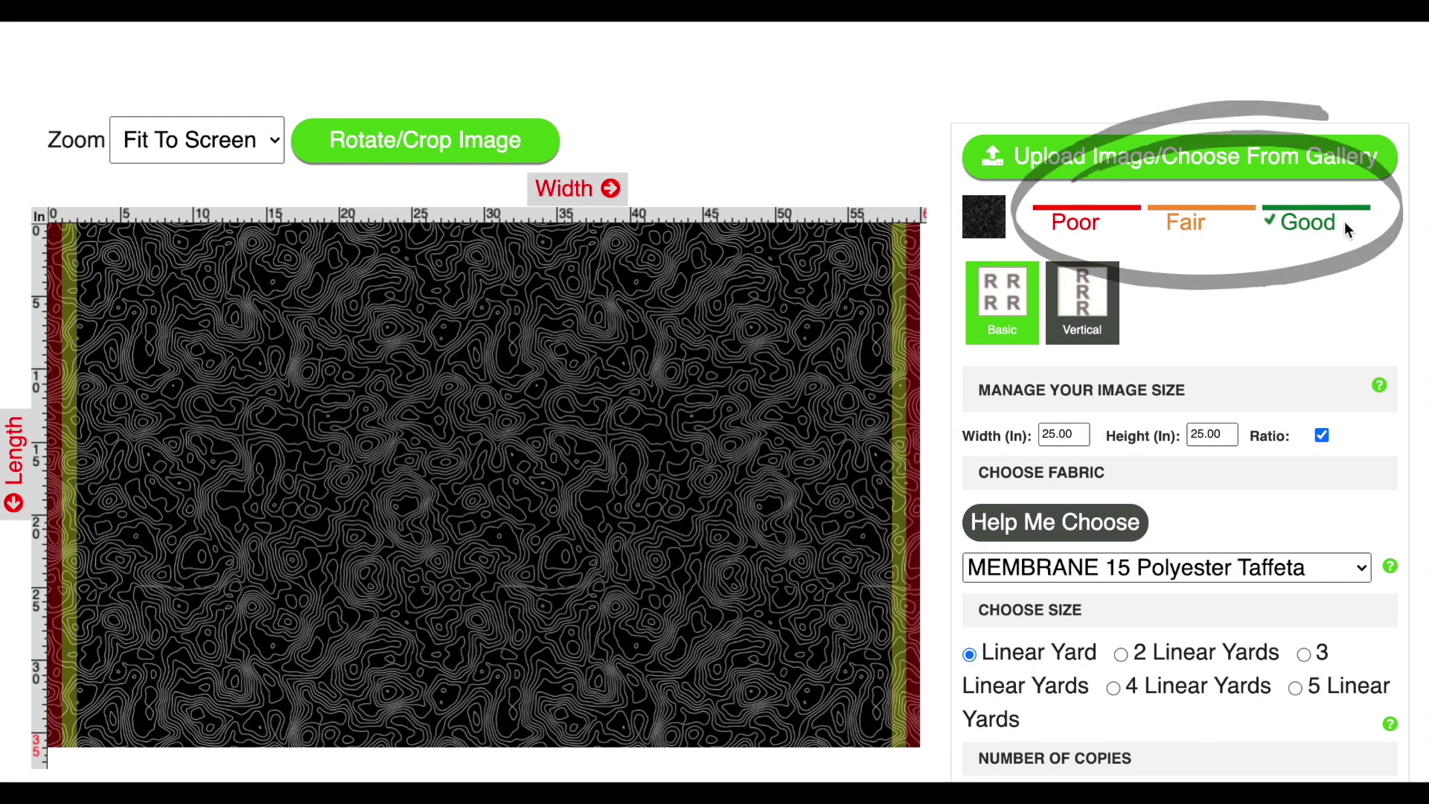
Check the Poor/Fair/Good resolution meter to confirm the topo image rates Good
{"action": "left_click_drag", "start_coordinate": [1353, 222], "coordinate": [1046, 214]}
{"action": "left_click", "coordinate": [1344, 225]}
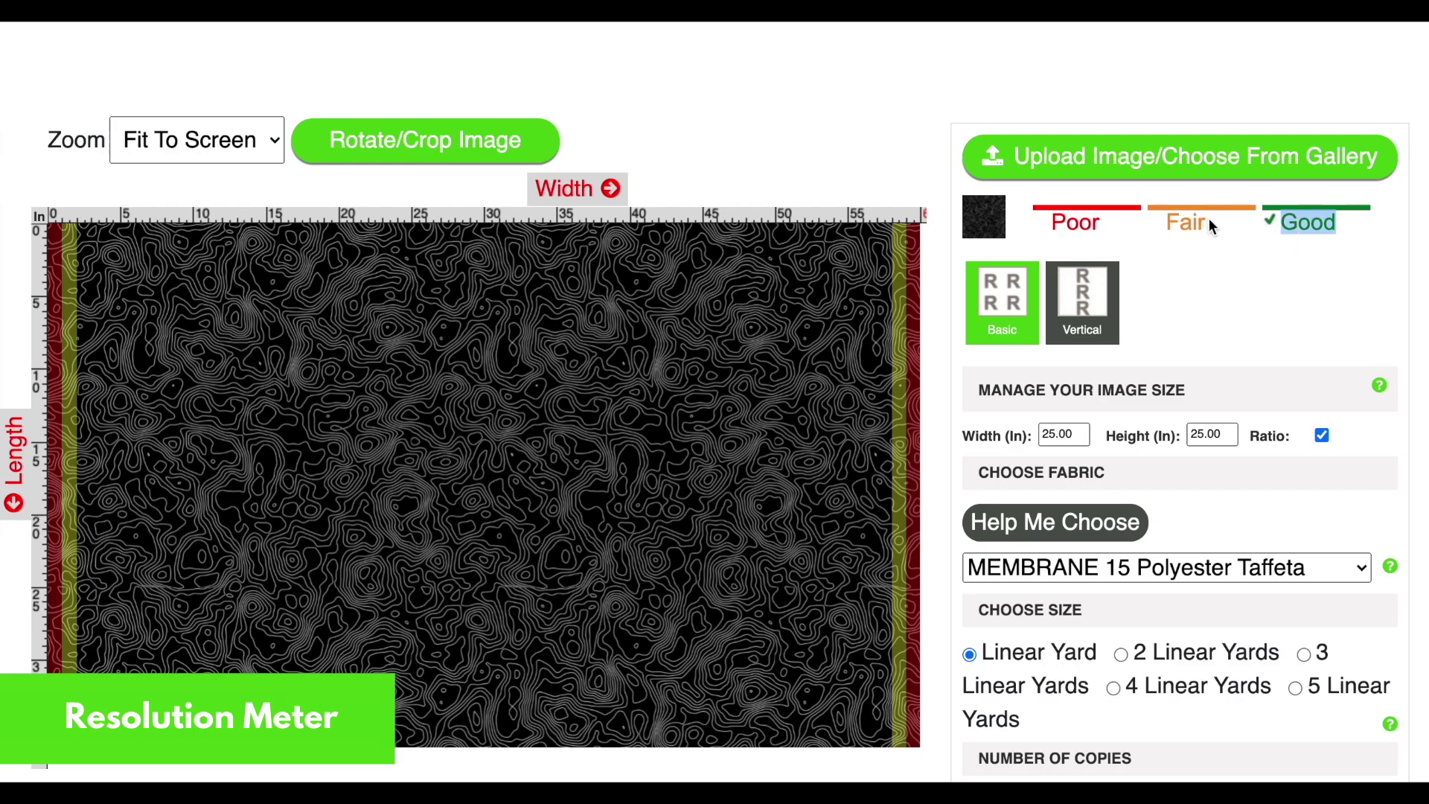
{"action": "left_click_drag", "start_coordinate": [1210, 220], "coordinate": [1080, 221]}
{"action": "left_click", "coordinate": [1234, 287]}
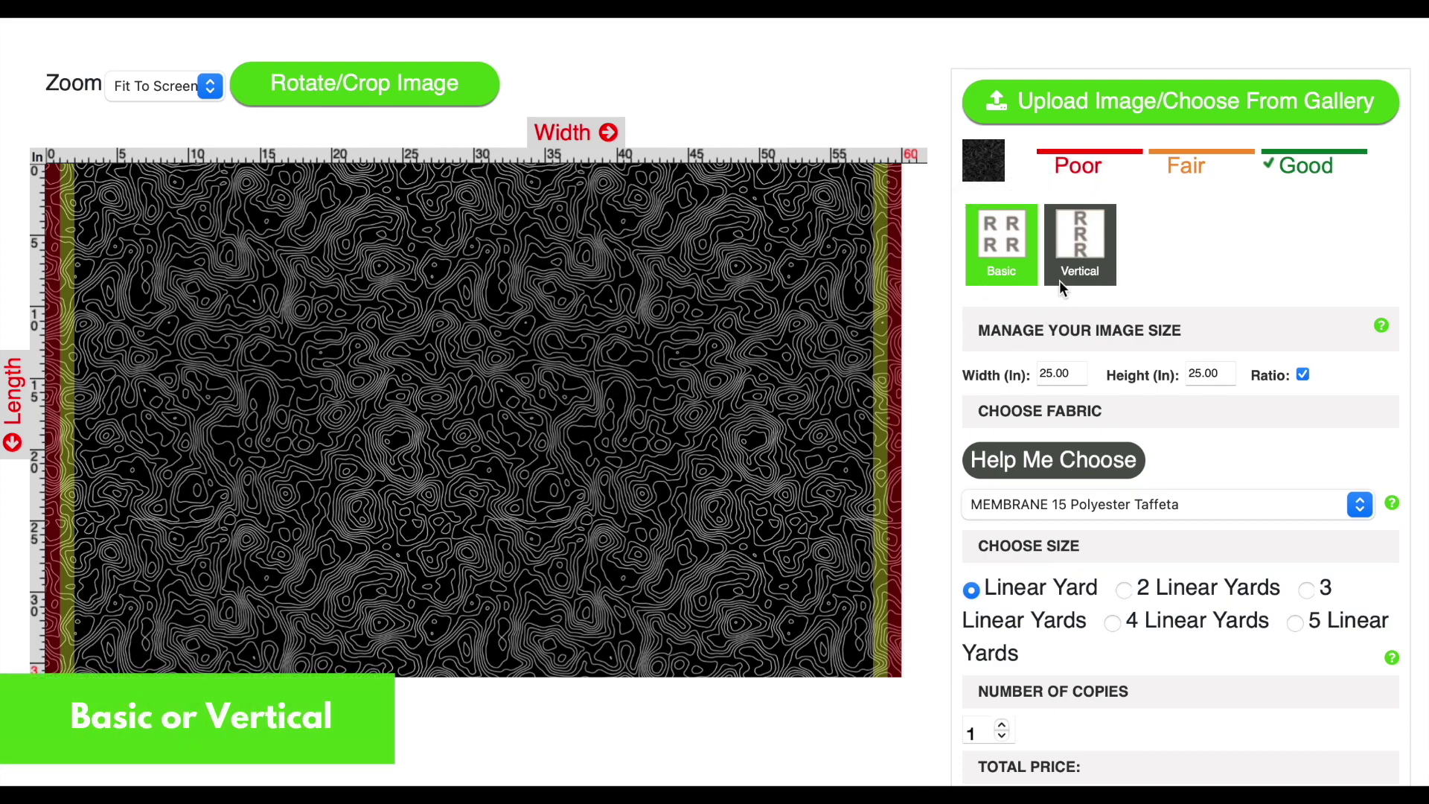
Preview the topo pattern in Vertical layout, then return to the Basic repeat
{"action": "left_click", "coordinate": [1074, 243]}
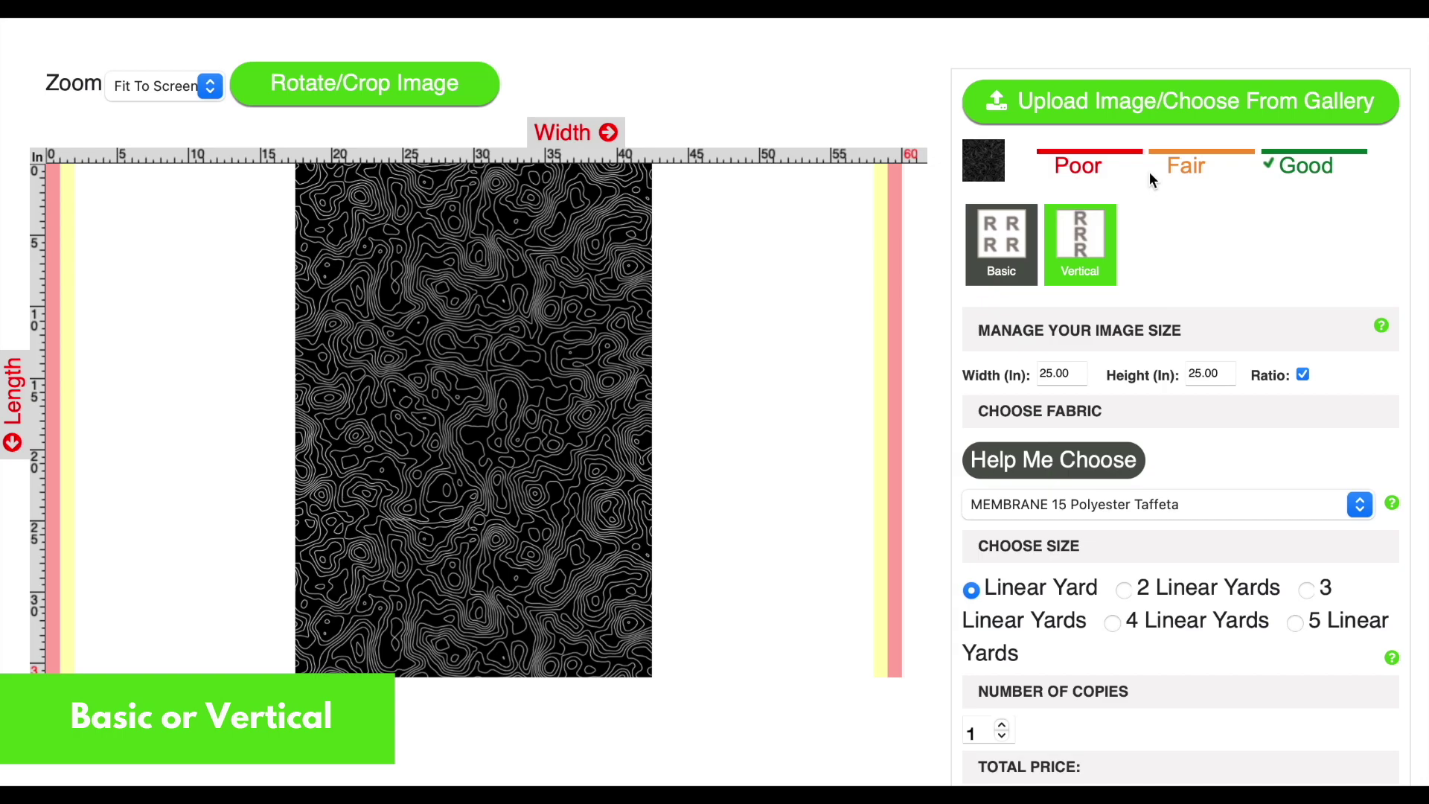
{"action": "left_click", "coordinate": [1011, 236]}
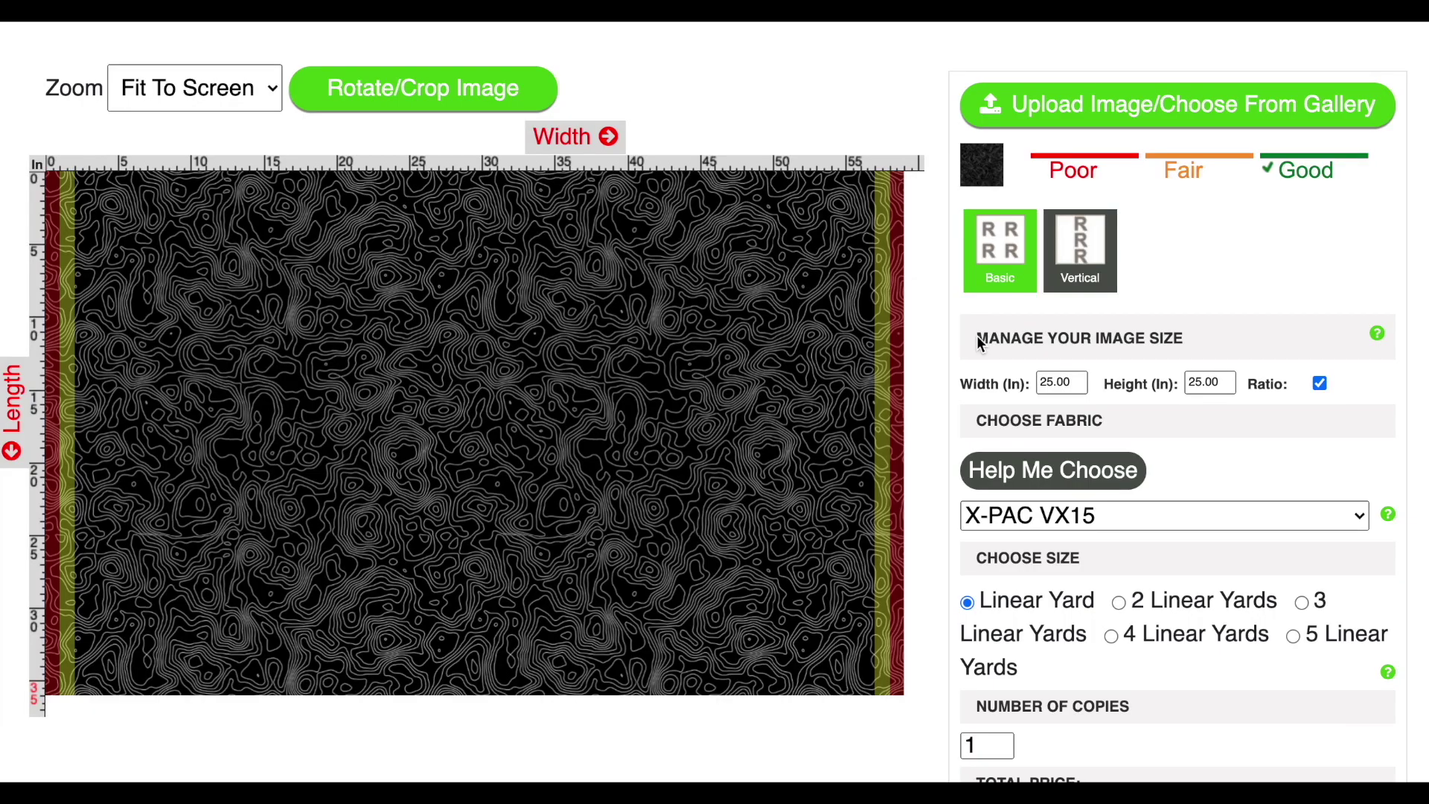
Unlock the ratio, set width to 50 in, then relock it so height becomes 50 in
{"action": "left_click", "coordinate": [1321, 382]}
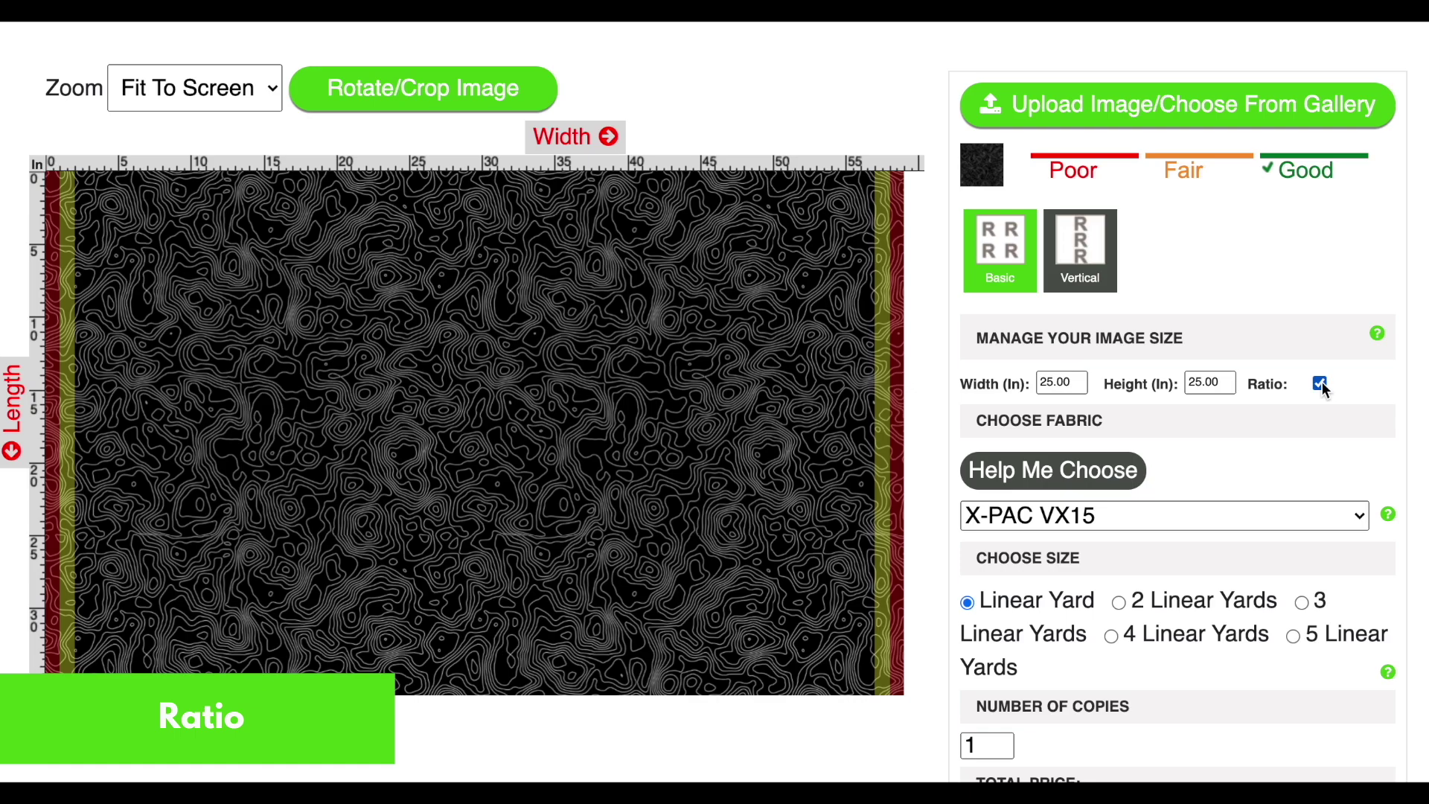
{"action": "left_click", "coordinate": [1050, 383]}
{"action": "key", "text": "BackSpace"}
{"action": "key", "text": "BackSpace"}
{"action": "type", "text": "50"}
{"action": "left_click", "coordinate": [1206, 282]}
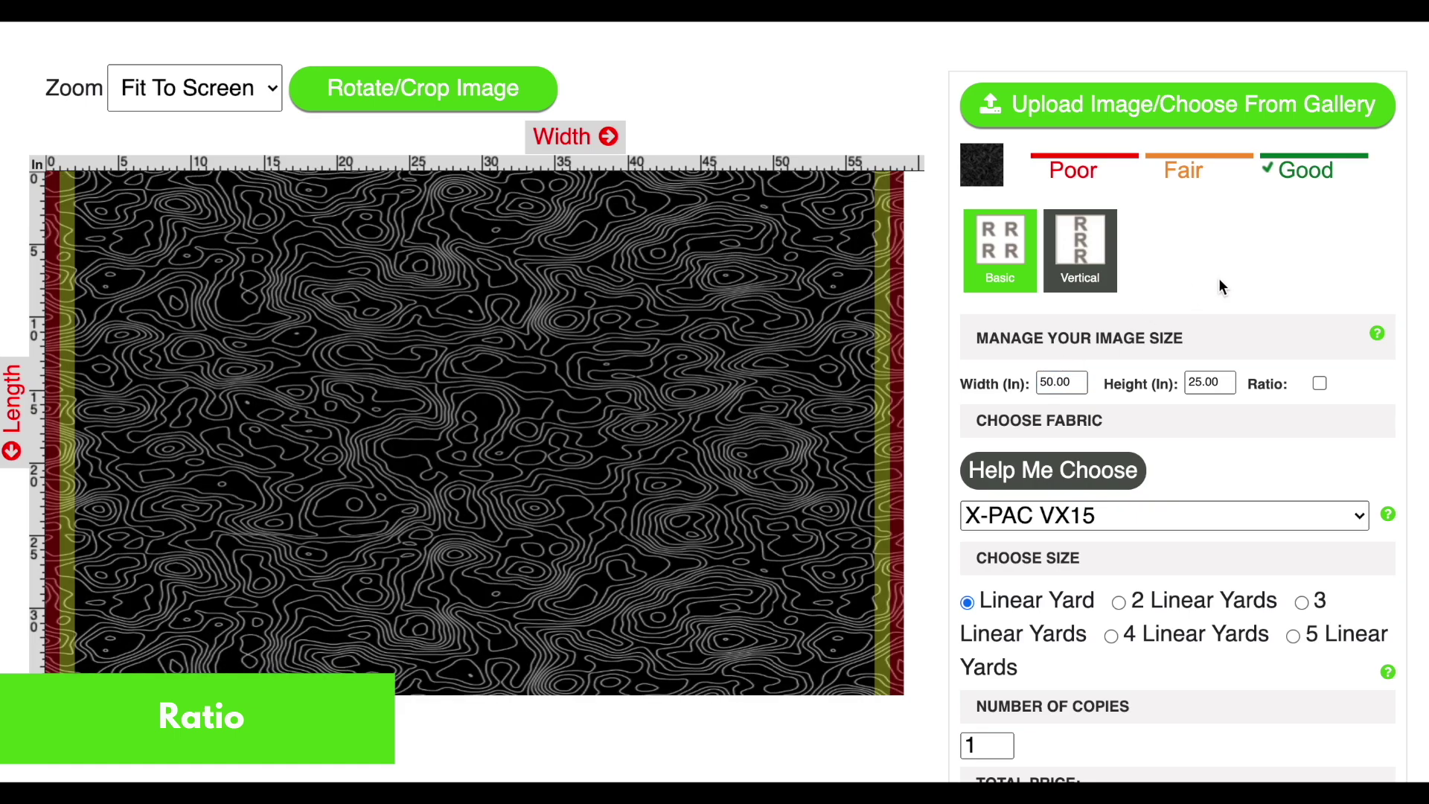
{"action": "left_click", "coordinate": [1320, 382]}
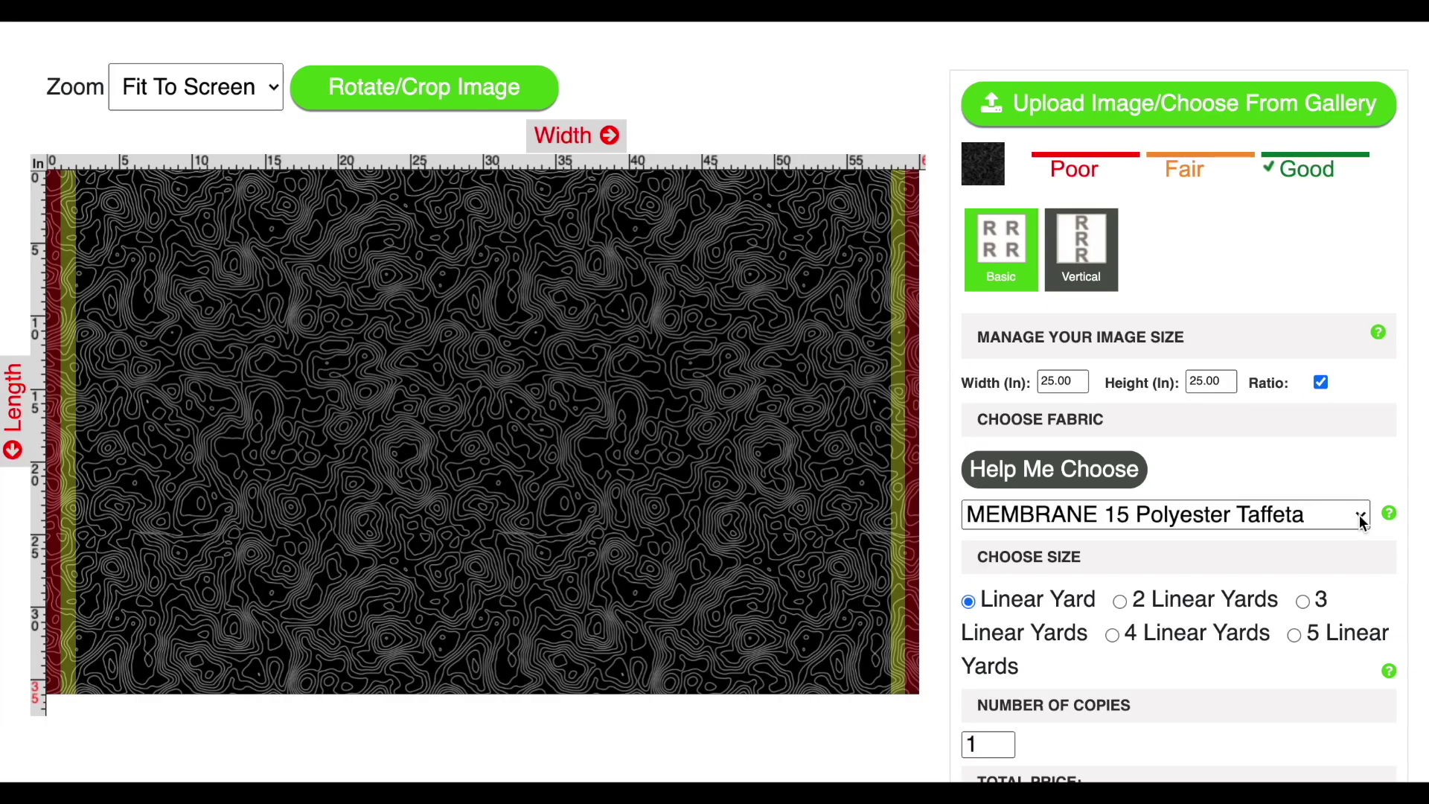
Look through the fabric dropdown list without changing the fabric
{"action": "left_click", "coordinate": [1360, 519]}
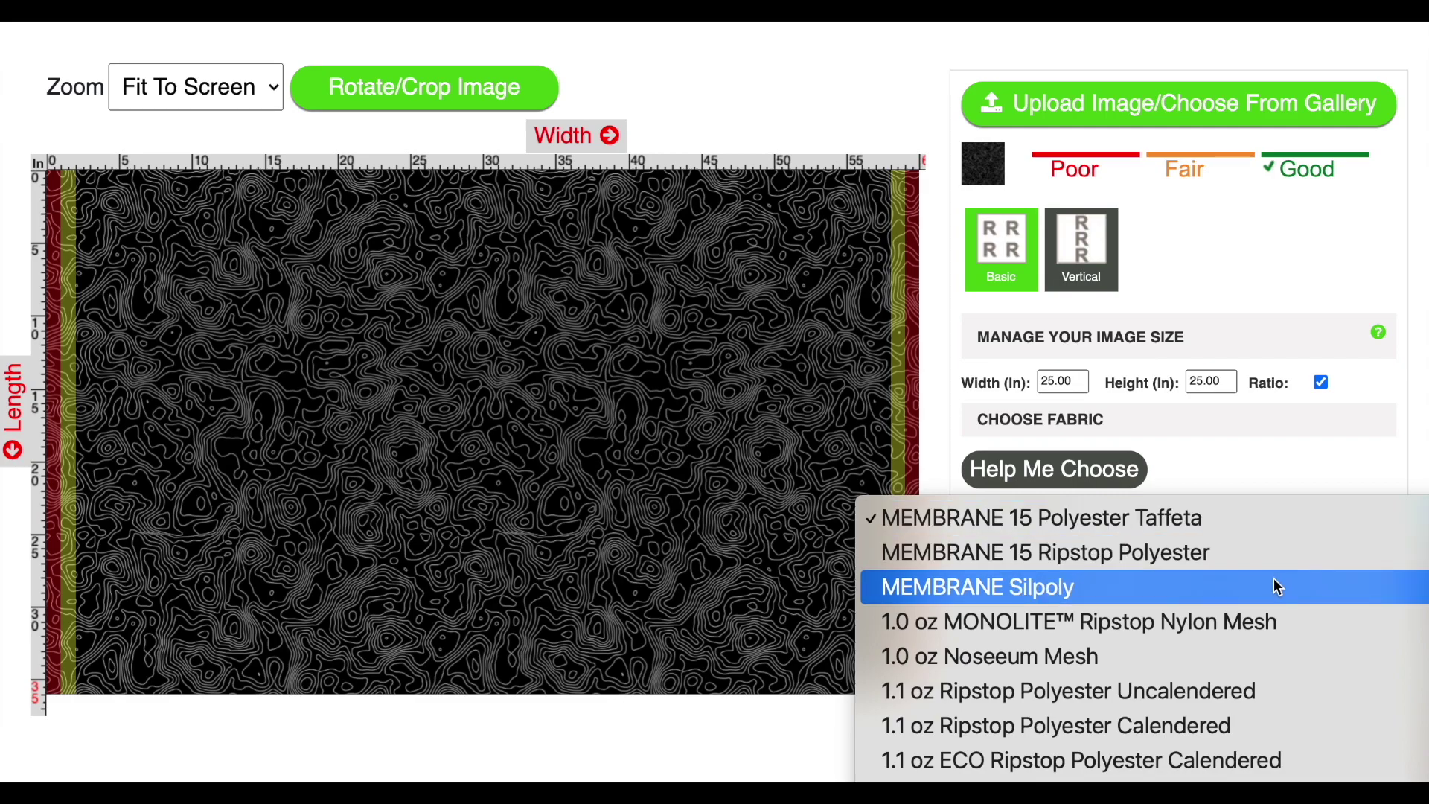
{"action": "scroll", "coordinate": [1274, 578], "scroll_direction": "down", "scroll_amount": 5}
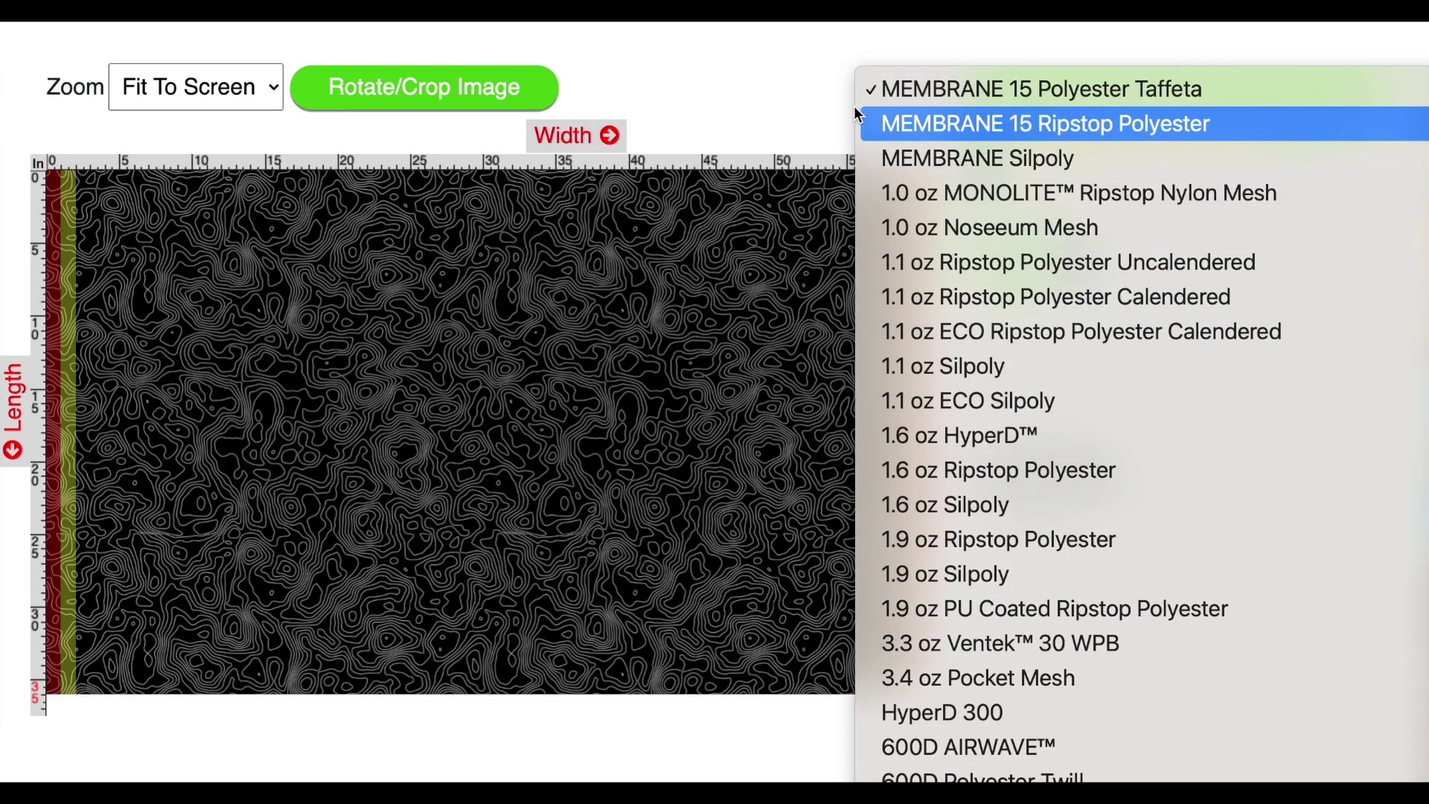
{"action": "left_click", "coordinate": [808, 84]}
{"action": "left_click", "coordinate": [1214, 465]}
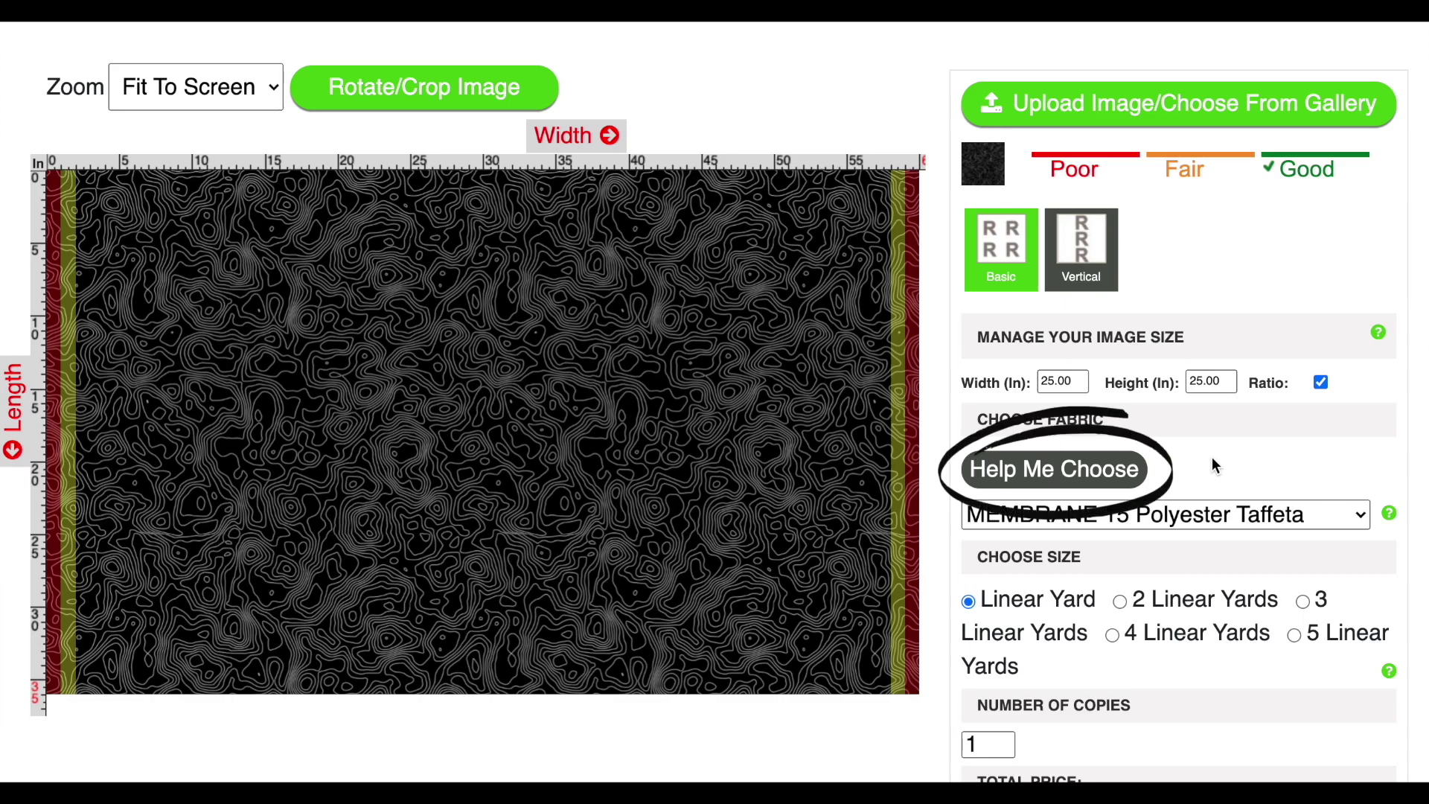
In the Choose Fabric guide, review 600D Polyester Twill, MEMBRANE 15 Taffeta and X-PAC V15 details
{"action": "left_click", "coordinate": [1082, 452]}
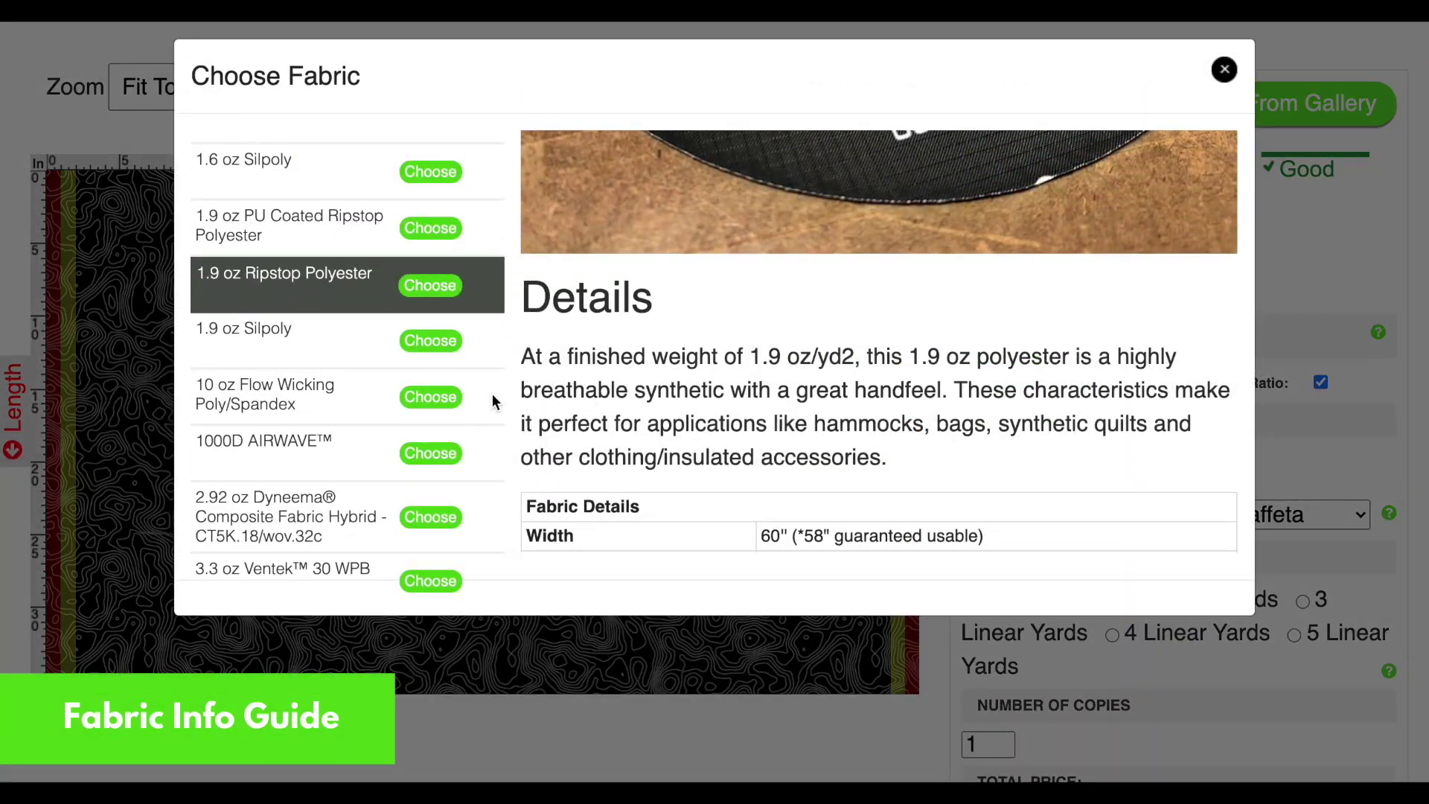
{"action": "scroll", "coordinate": [444, 392], "scroll_direction": "up", "scroll_amount": 10}
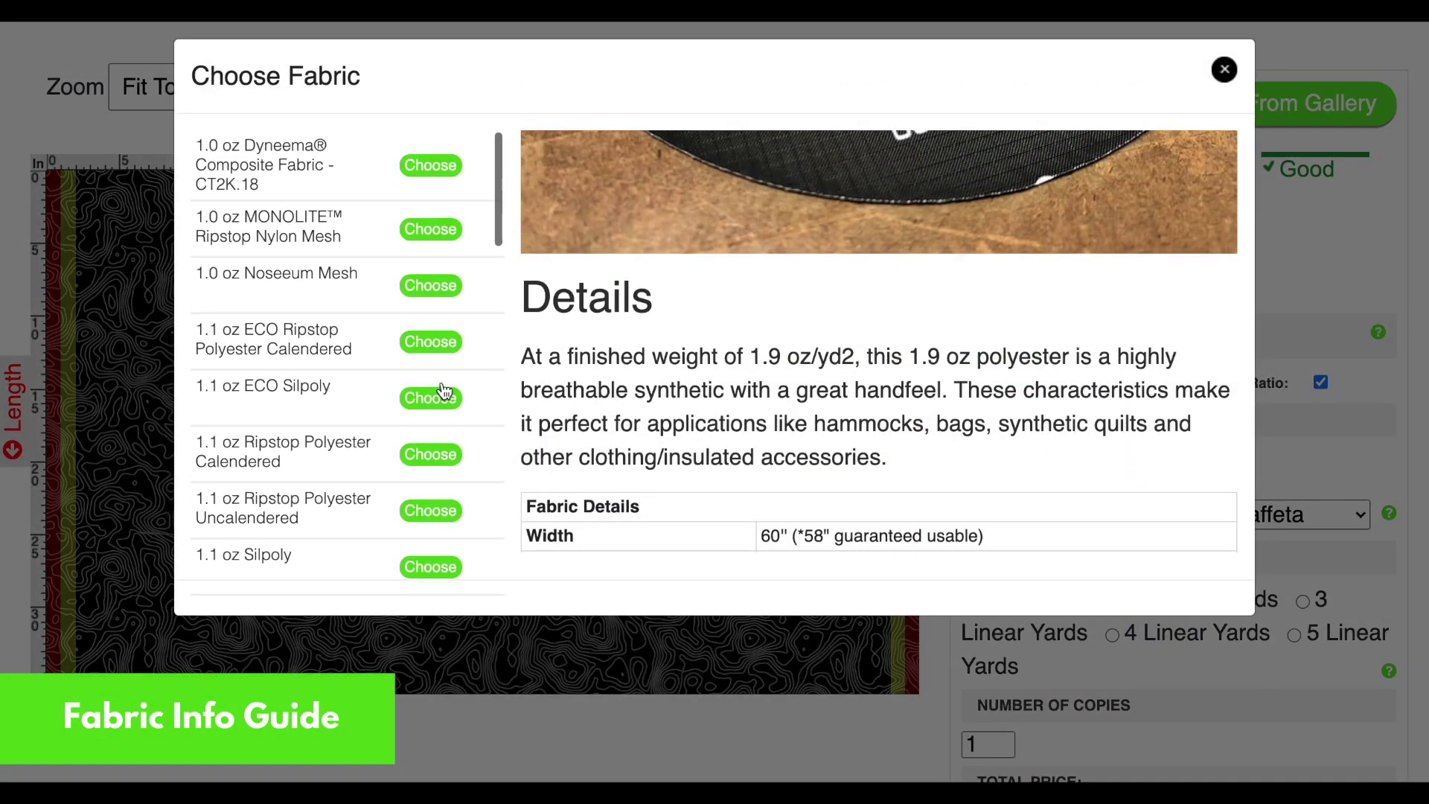
{"action": "scroll", "coordinate": [445, 391], "scroll_direction": "down", "scroll_amount": 10}
{"action": "left_click", "coordinate": [376, 383]}
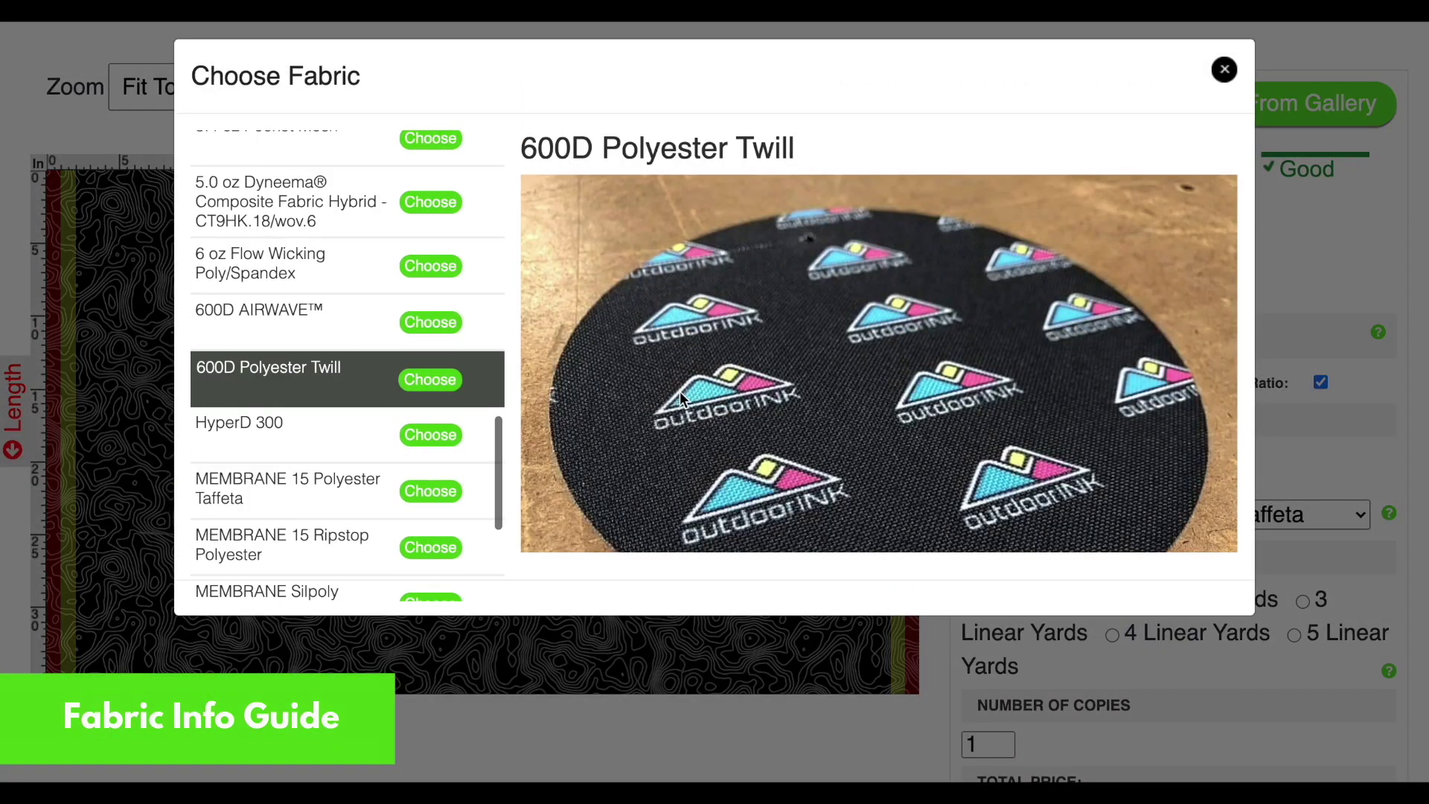
{"action": "scroll", "coordinate": [728, 402], "scroll_direction": "down", "scroll_amount": 5}
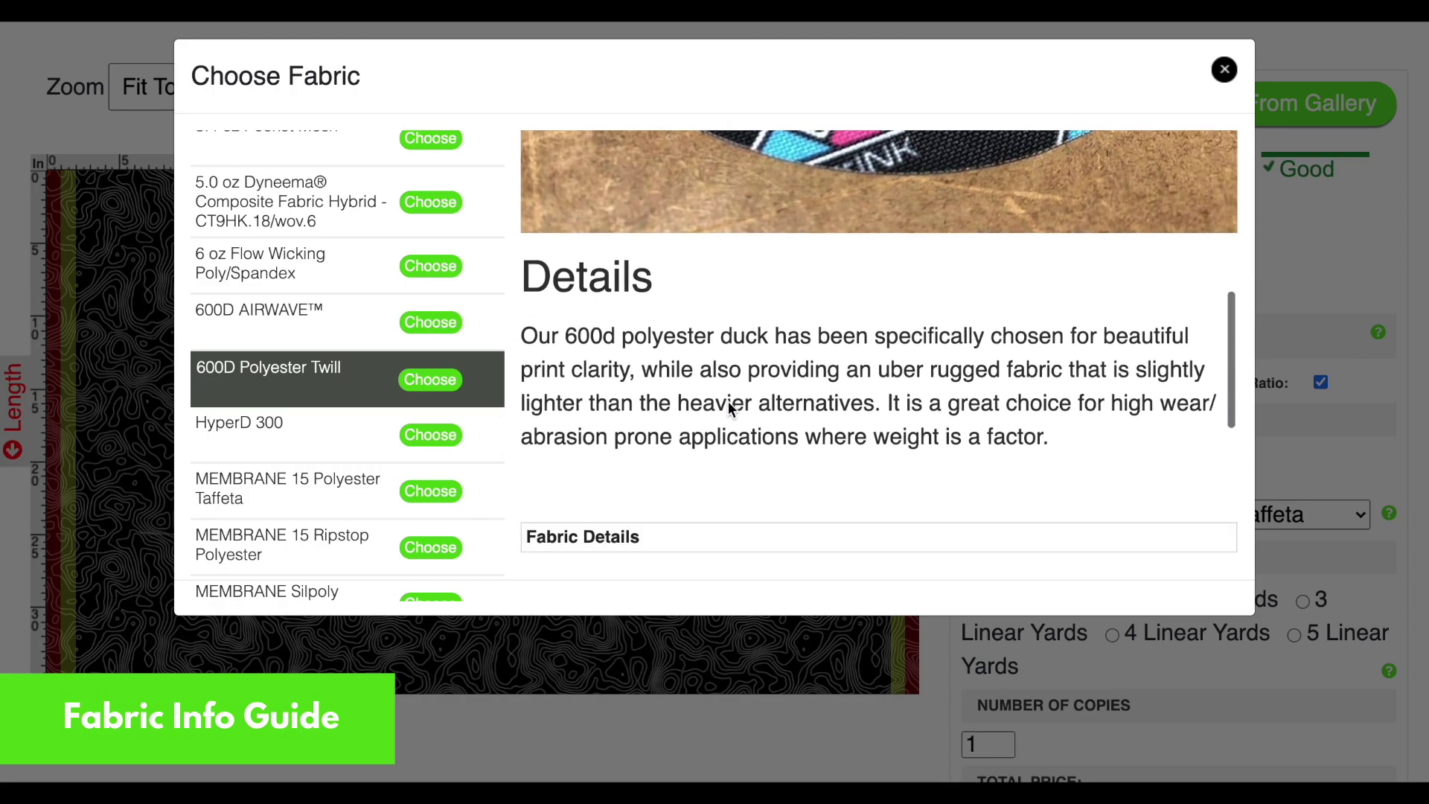
{"action": "scroll", "coordinate": [729, 407], "scroll_direction": "down", "scroll_amount": 3}
{"action": "scroll", "coordinate": [373, 402], "scroll_direction": "down", "scroll_amount": 2}
{"action": "left_click", "coordinate": [373, 402]}
{"action": "scroll", "coordinate": [373, 401], "scroll_direction": "down", "scroll_amount": 3}
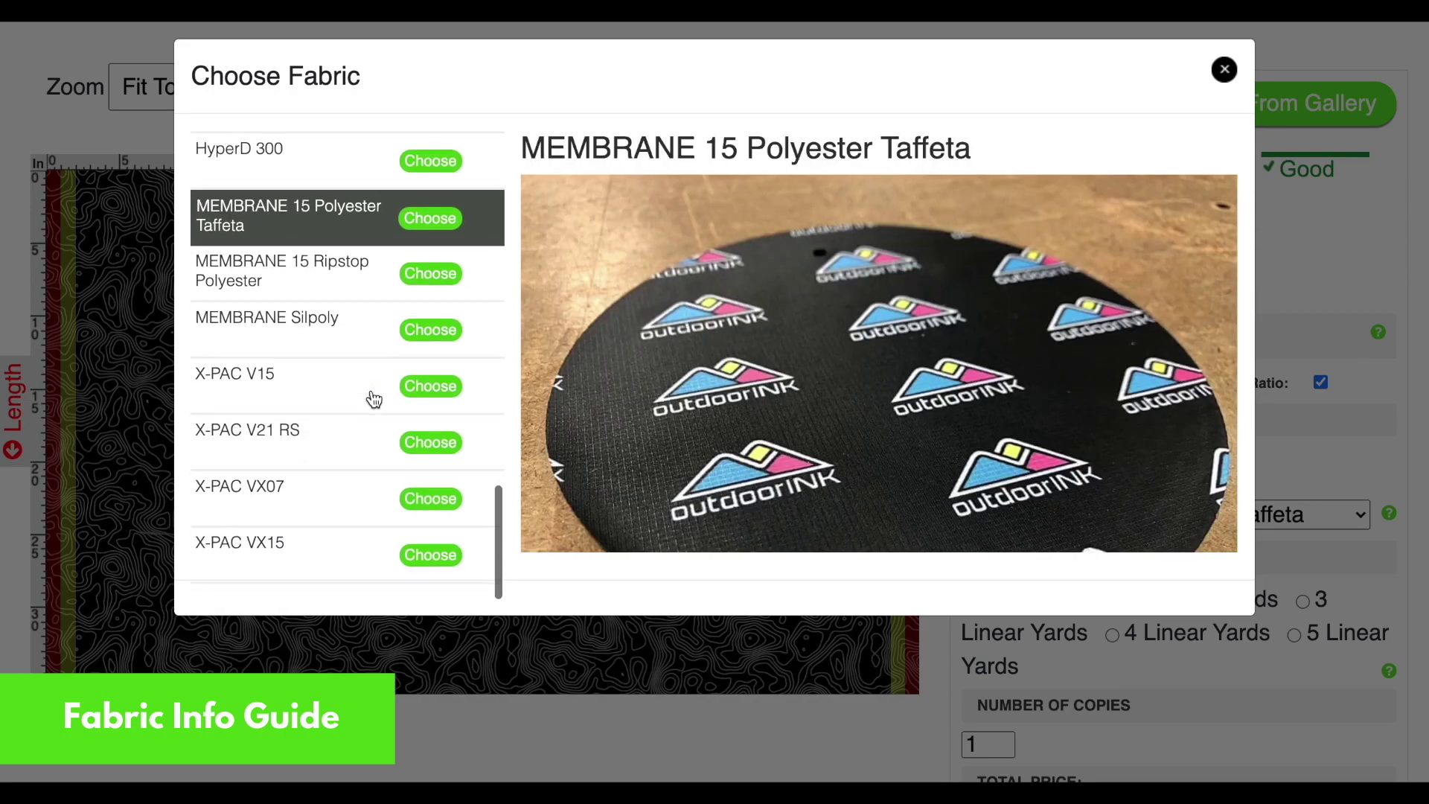
{"action": "left_click", "coordinate": [352, 390]}
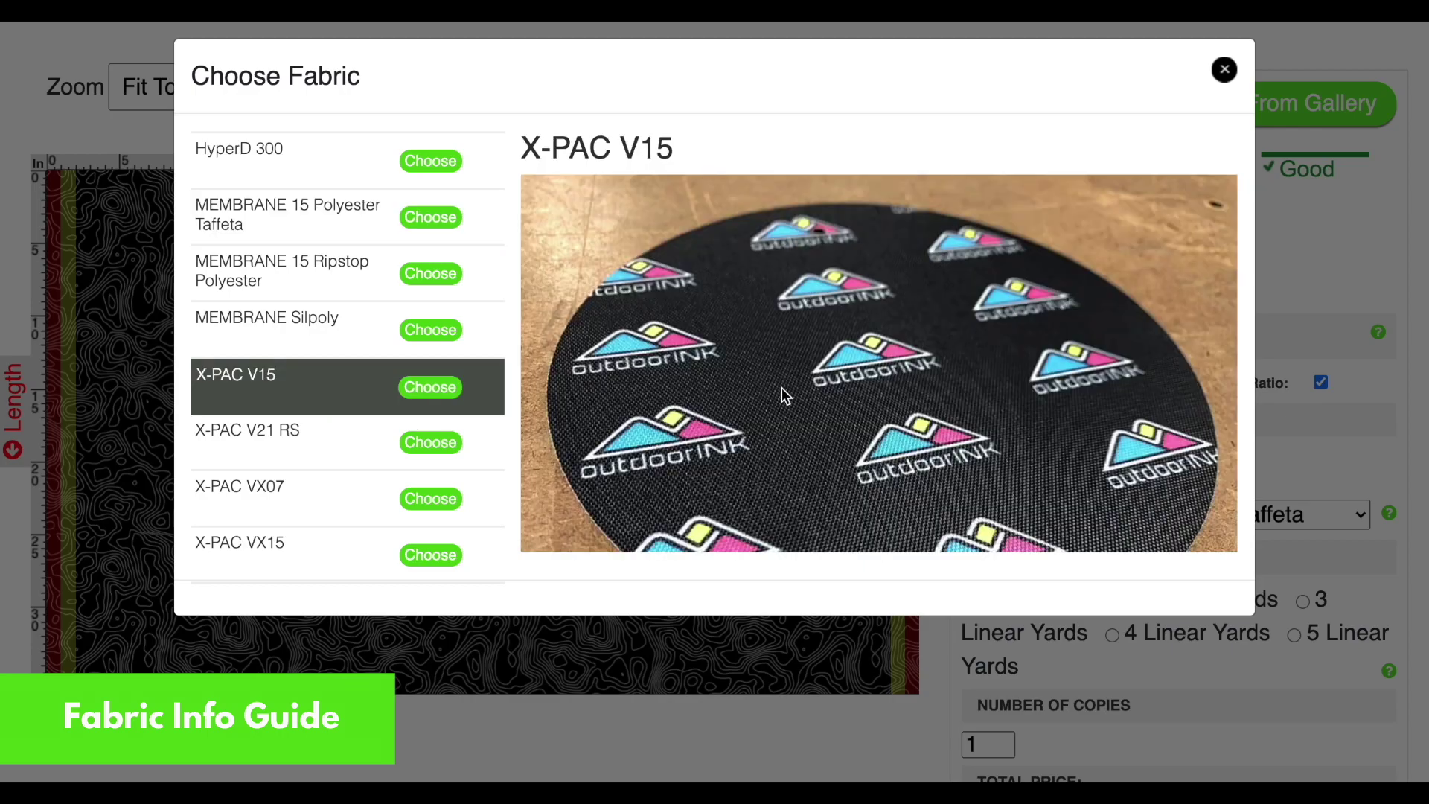
{"action": "scroll", "coordinate": [938, 332], "scroll_direction": "down", "scroll_amount": 3}
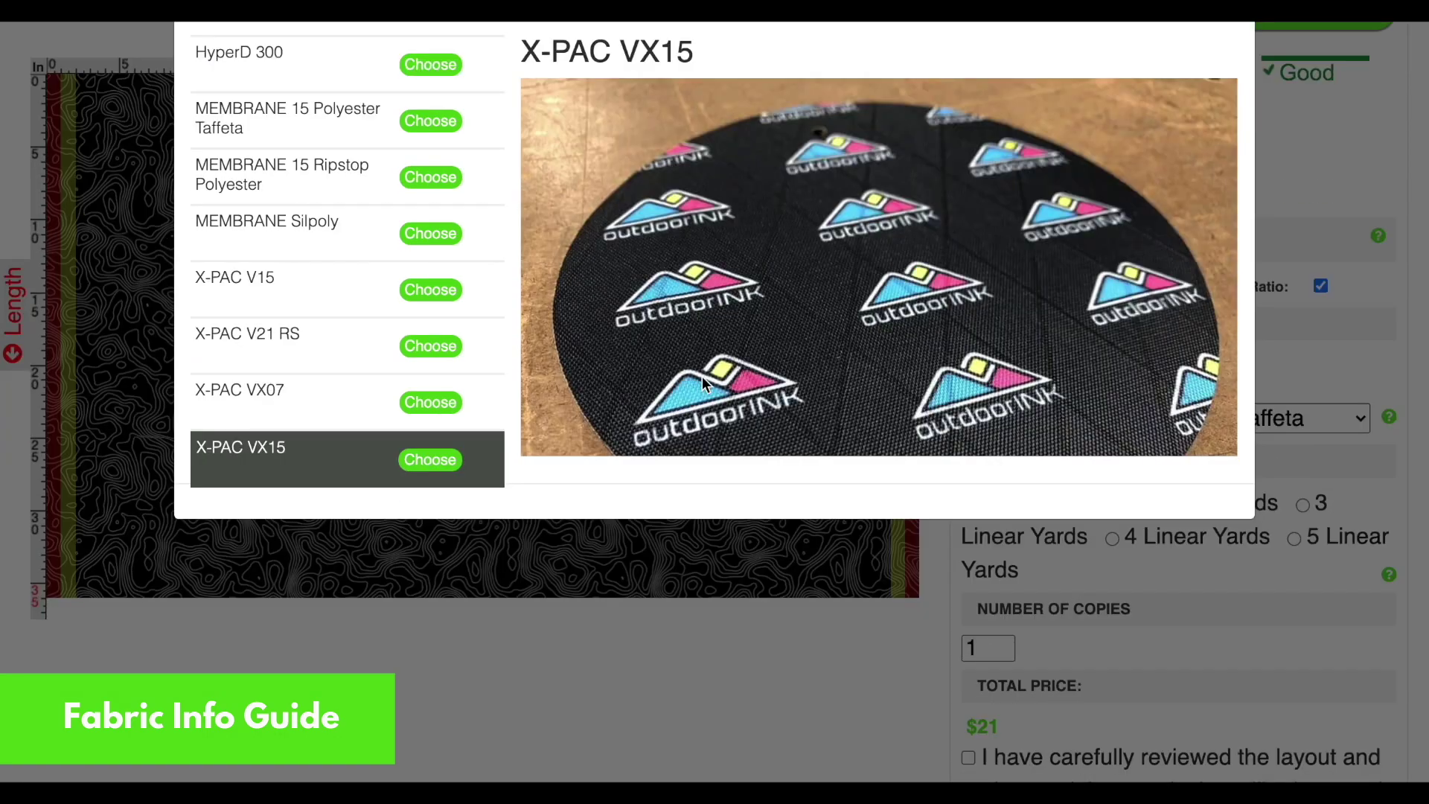
{"action": "scroll", "coordinate": [702, 377], "scroll_direction": "down", "scroll_amount": 2}
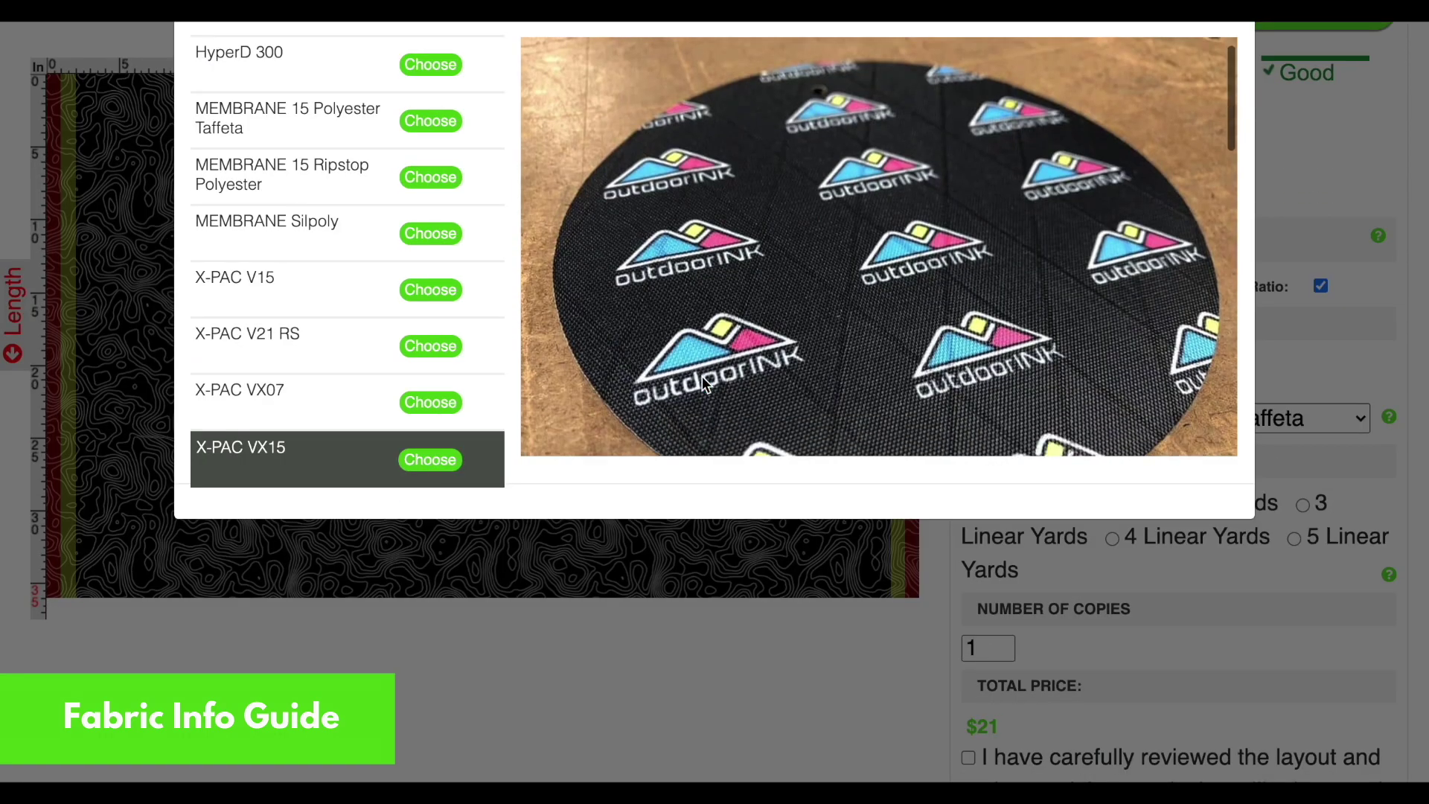
{"action": "scroll", "coordinate": [702, 375], "scroll_direction": "down", "scroll_amount": 15}
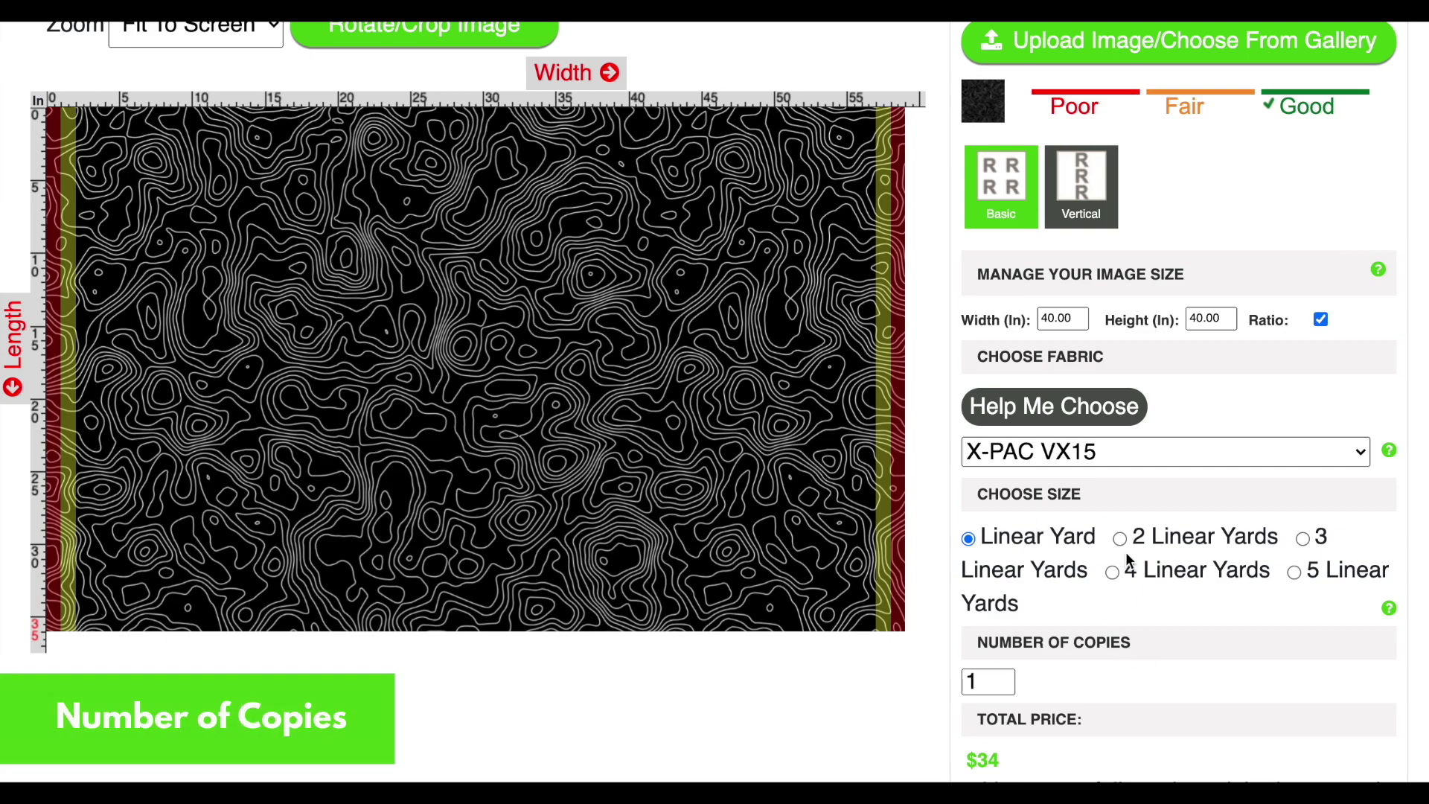
{"action": "mouse_move", "coordinate": [1002, 683]}
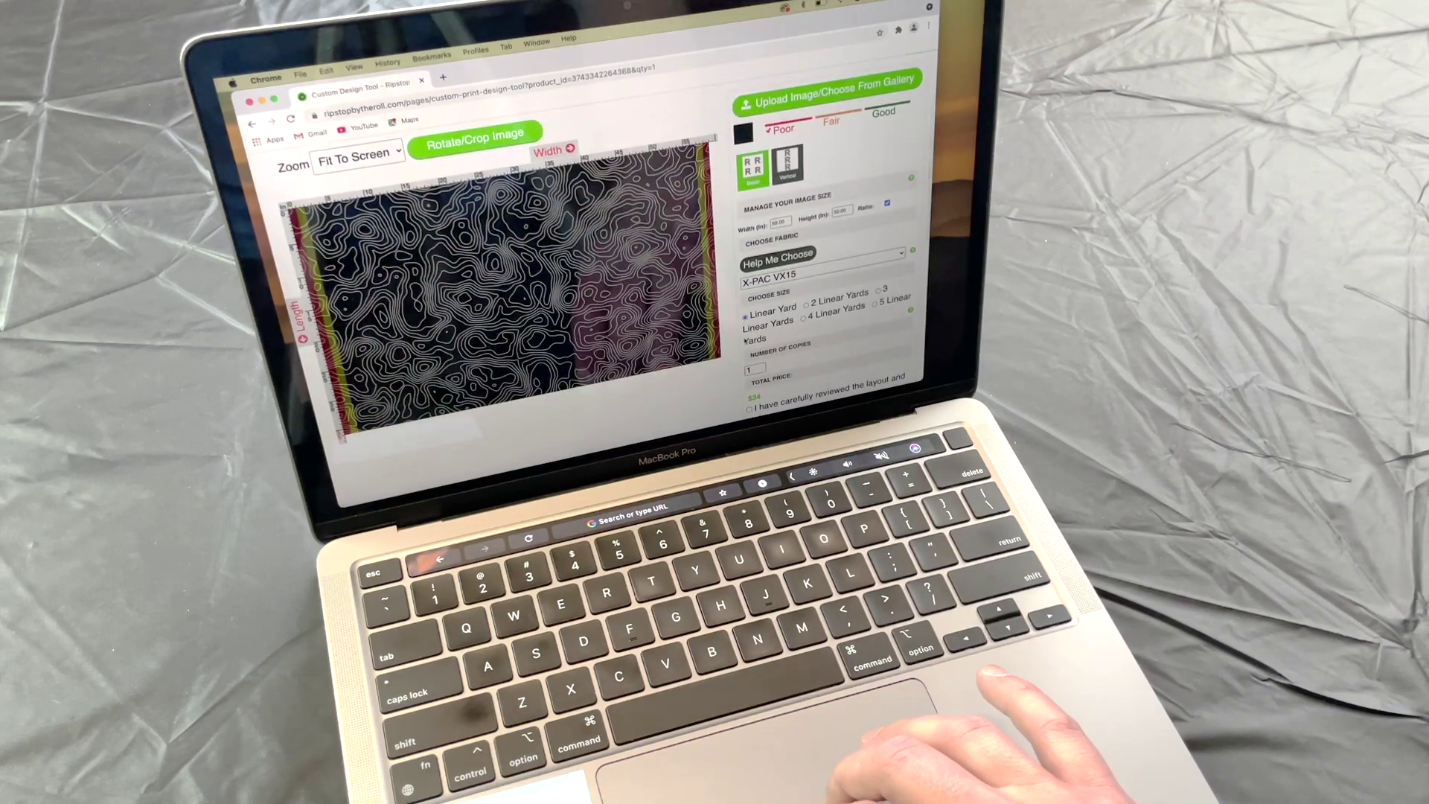
Add the one-yard X-PAC VX15 topo fabric order to the cart
{"action": "scroll", "coordinate": [746, 340], "scroll_direction": "down", "scroll_amount": 5}
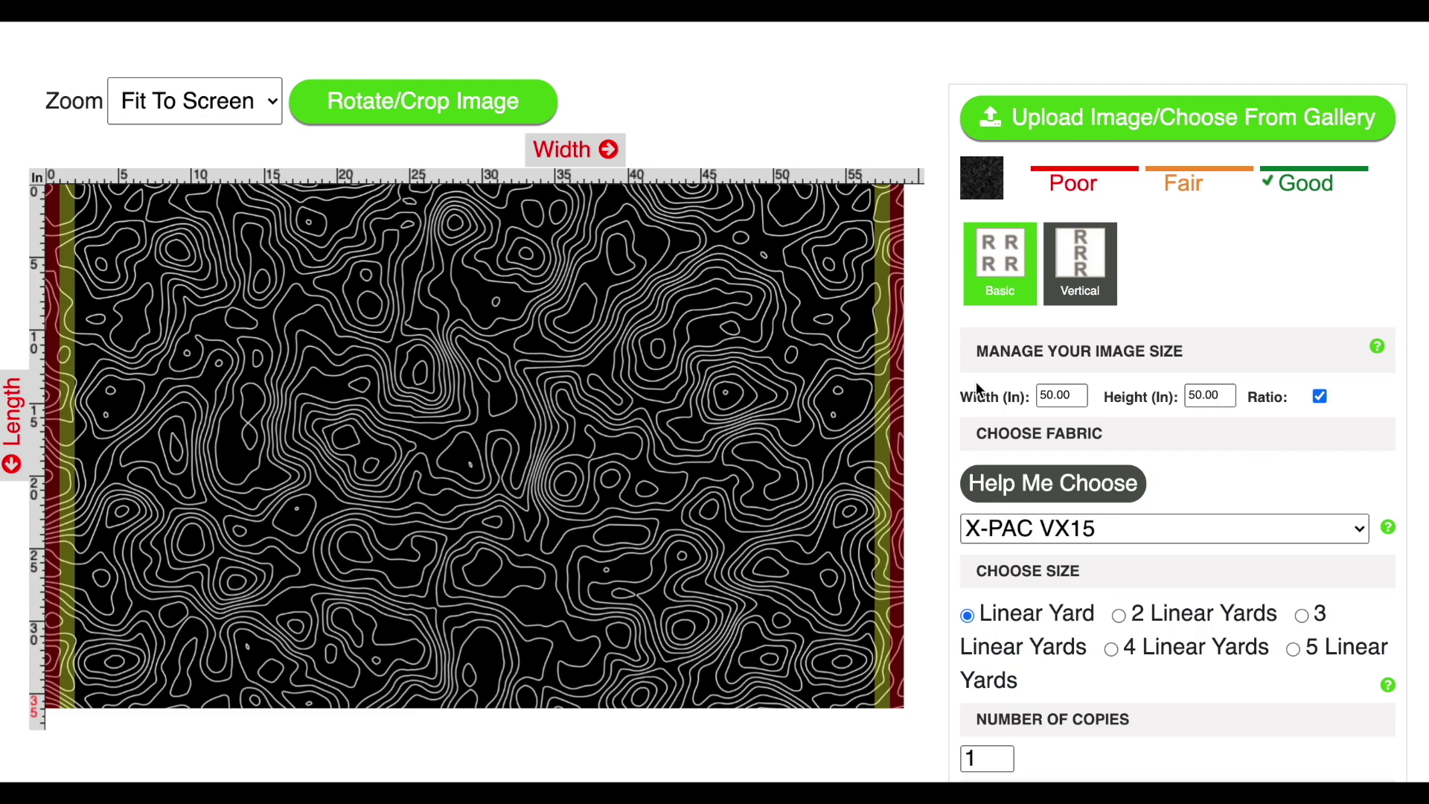
{"action": "scroll", "coordinate": [976, 381], "scroll_direction": "down", "scroll_amount": 4}
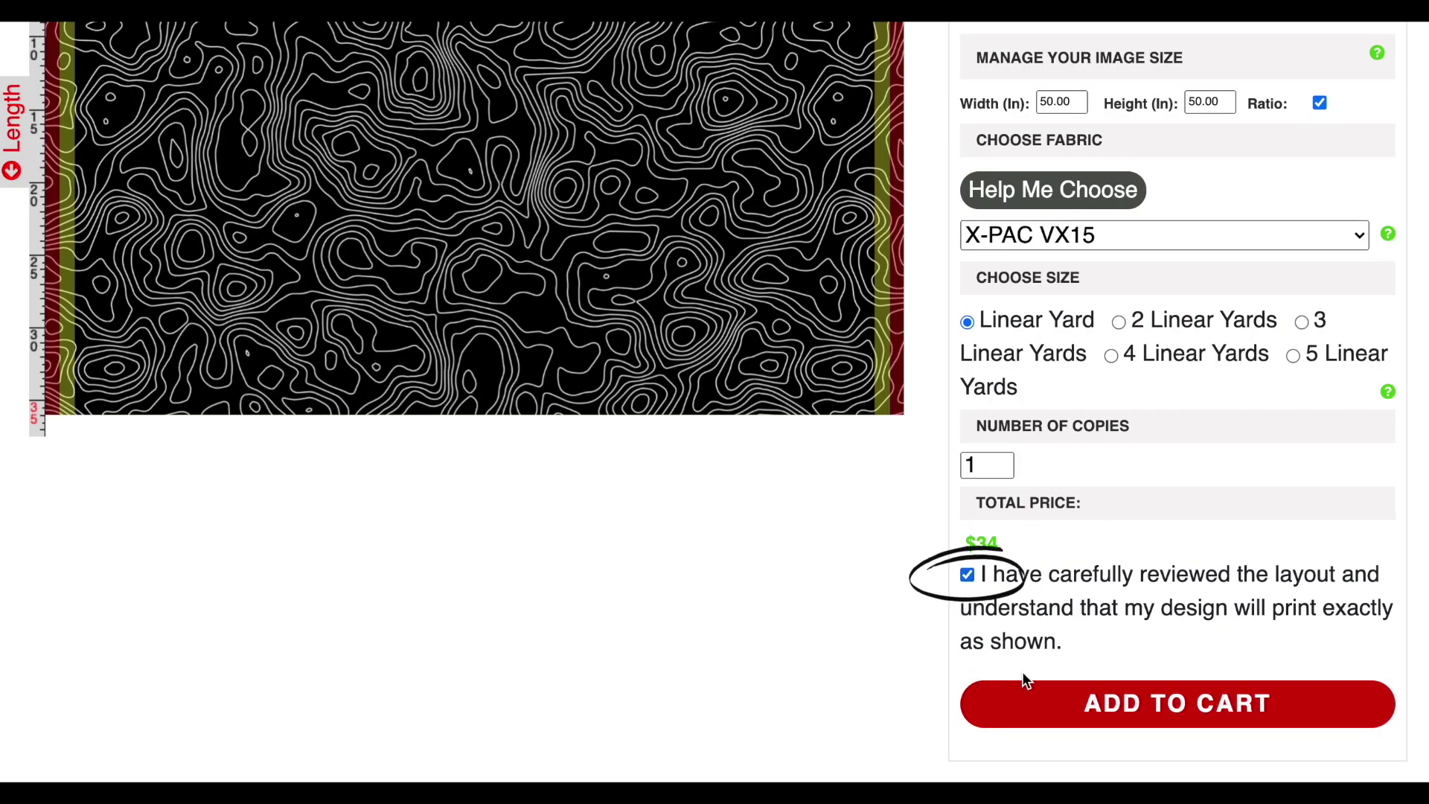
{"action": "left_click", "coordinate": [1043, 718]}
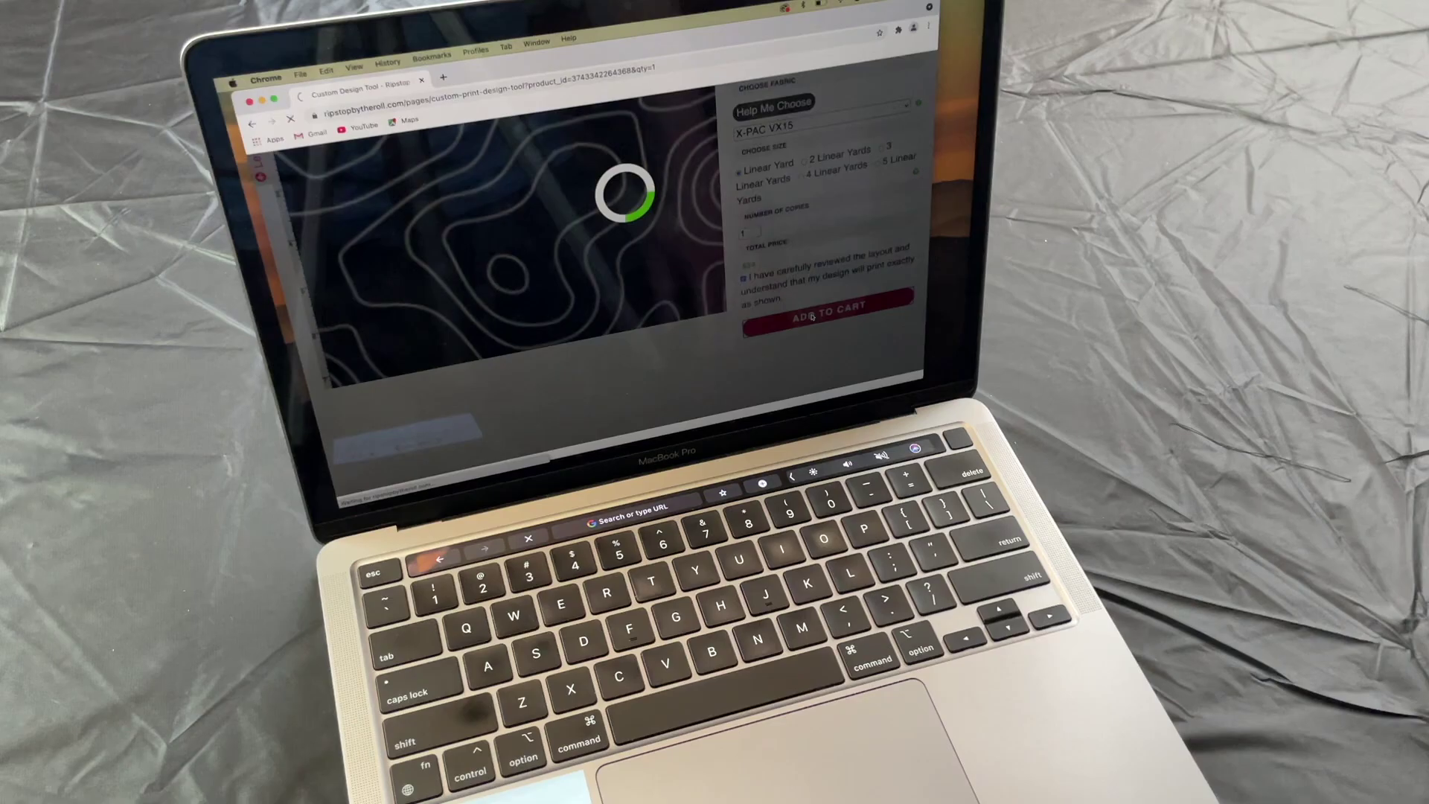